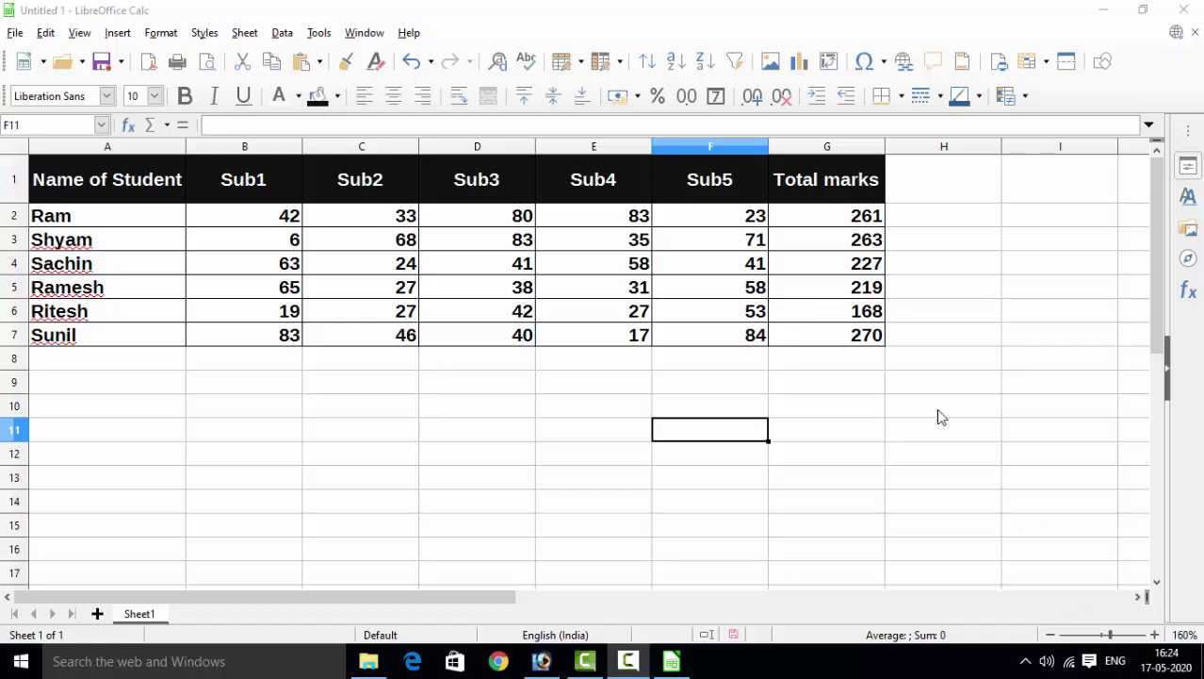
- Copy the name Sachin from A4 into D10
{"action": "right_click", "coordinate": [439, 417]}
{"action": "key", "text": "Escape"}
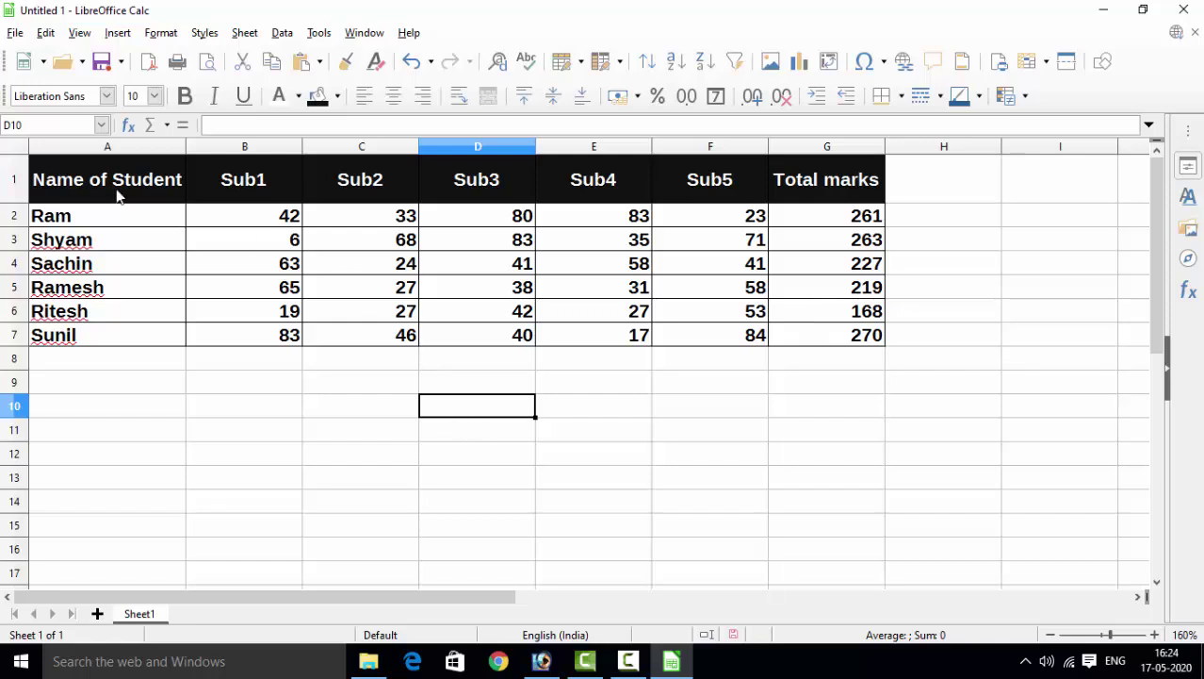
{"action": "left_click", "coordinate": [87, 268]}
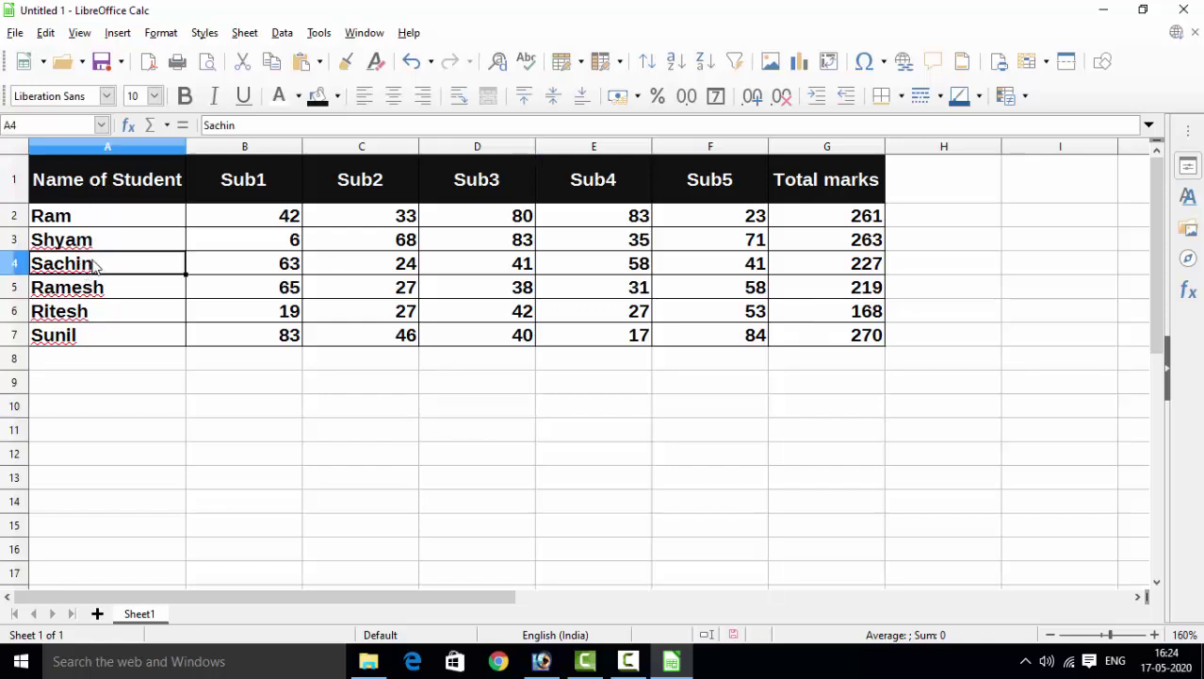
{"action": "right_click", "coordinate": [117, 262]}
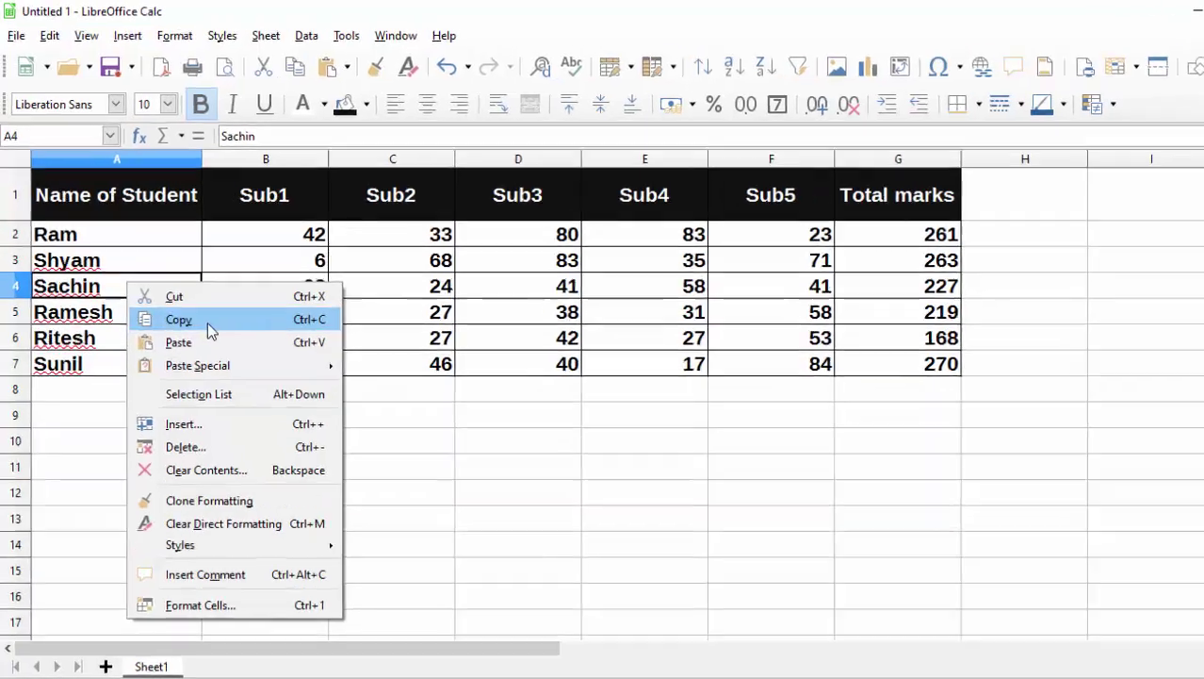
{"action": "left_click", "coordinate": [165, 294]}
{"action": "left_click", "coordinate": [465, 400]}
{"action": "right_click", "coordinate": [465, 400]}
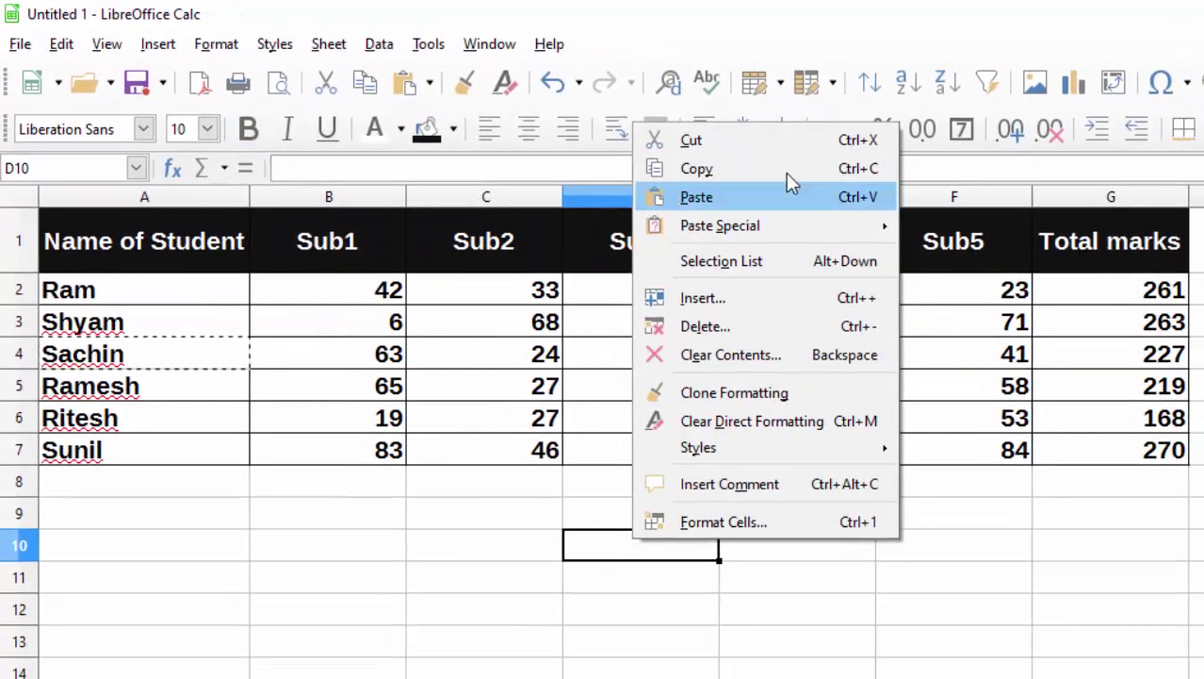
{"action": "left_click", "coordinate": [782, 207]}
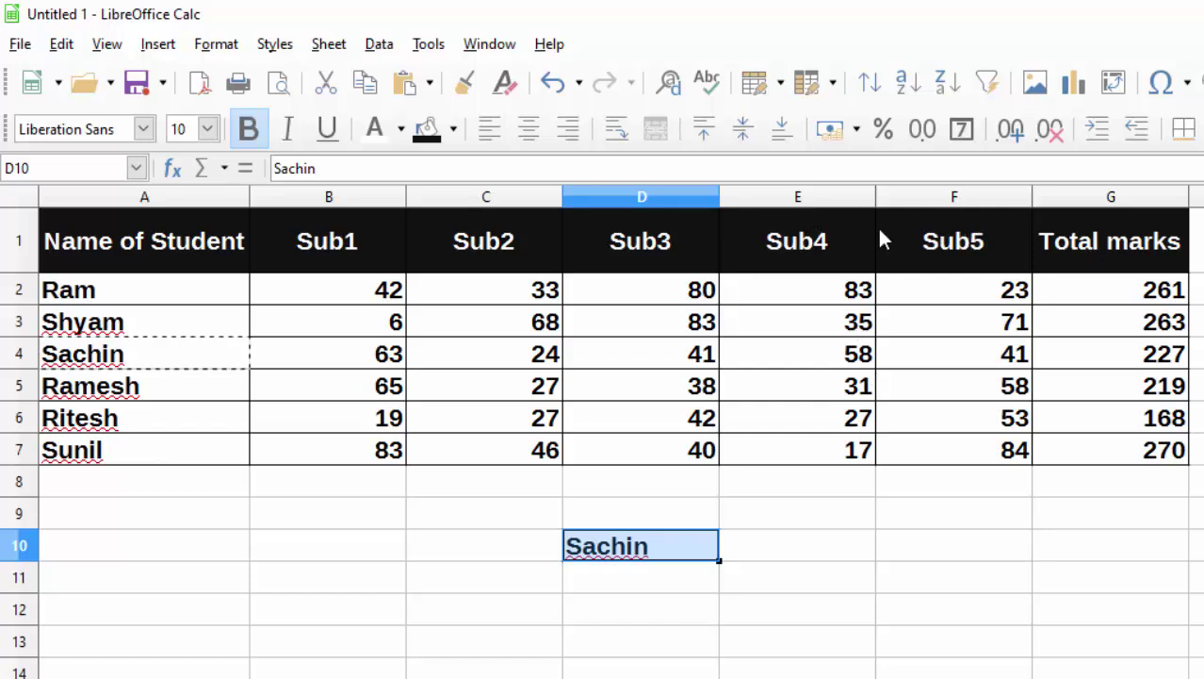
- Copy the Total marks heading from G1 into E10, then select D11
{"action": "left_click", "coordinate": [1082, 241]}
{"action": "right_click", "coordinate": [1082, 241]}
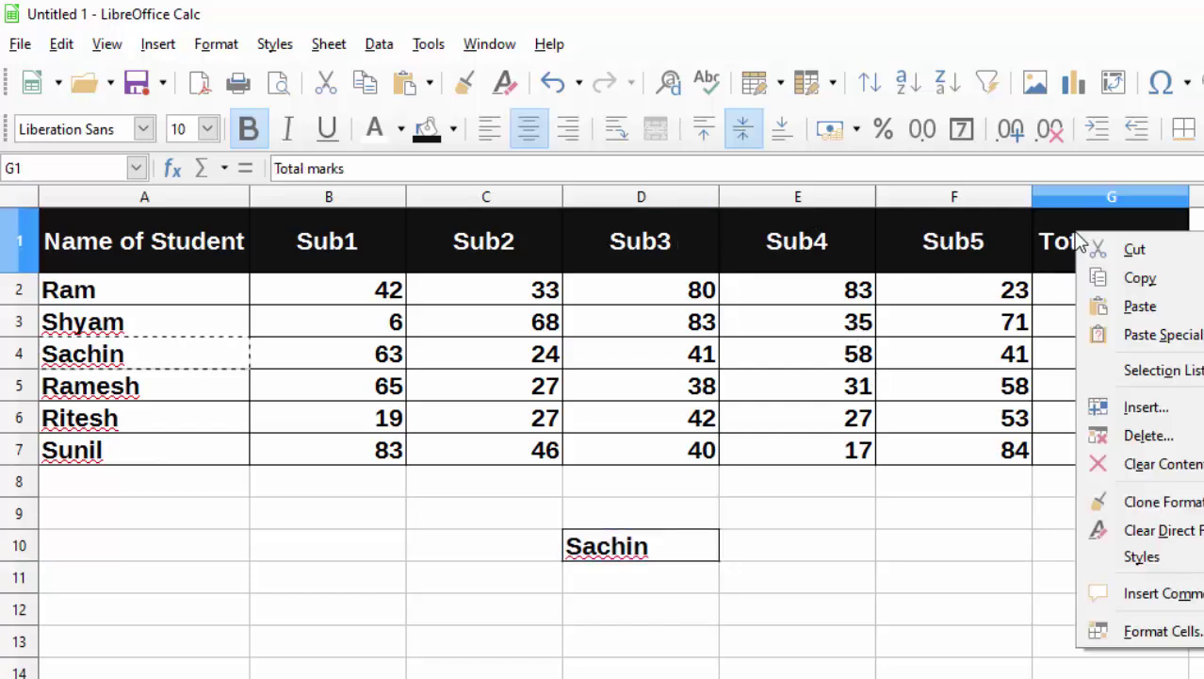
{"action": "left_click", "coordinate": [1168, 275]}
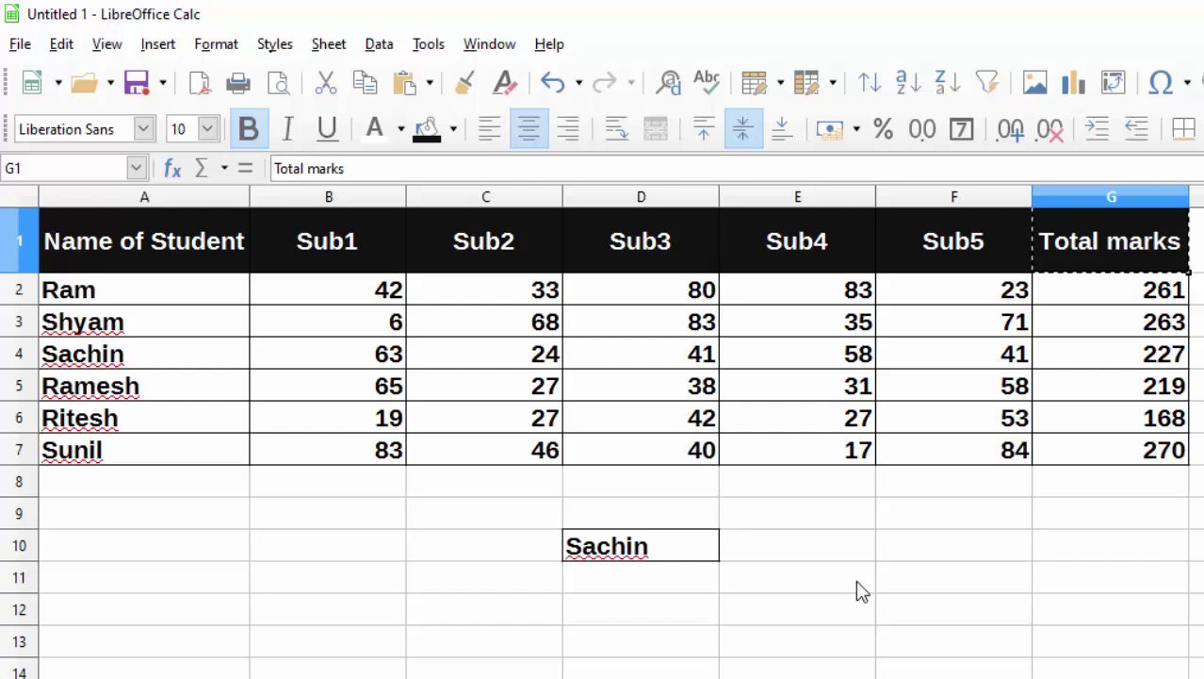
{"action": "right_click", "coordinate": [774, 556]}
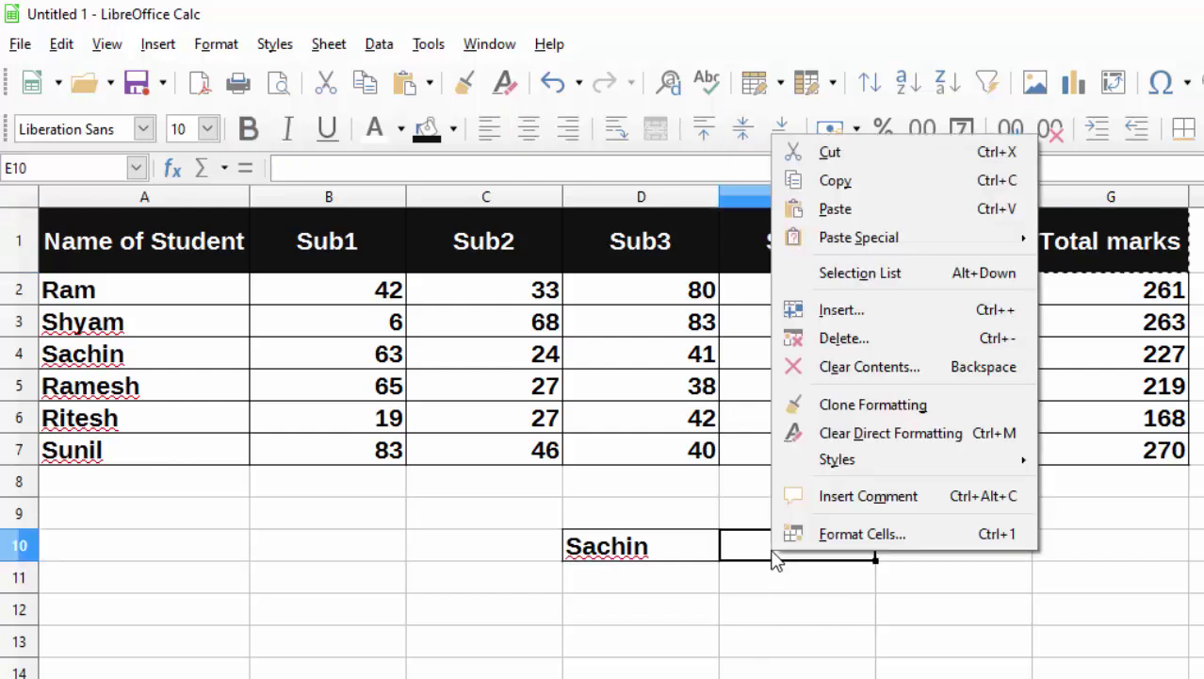
{"action": "left_click", "coordinate": [879, 209]}
{"action": "left_click", "coordinate": [604, 578]}
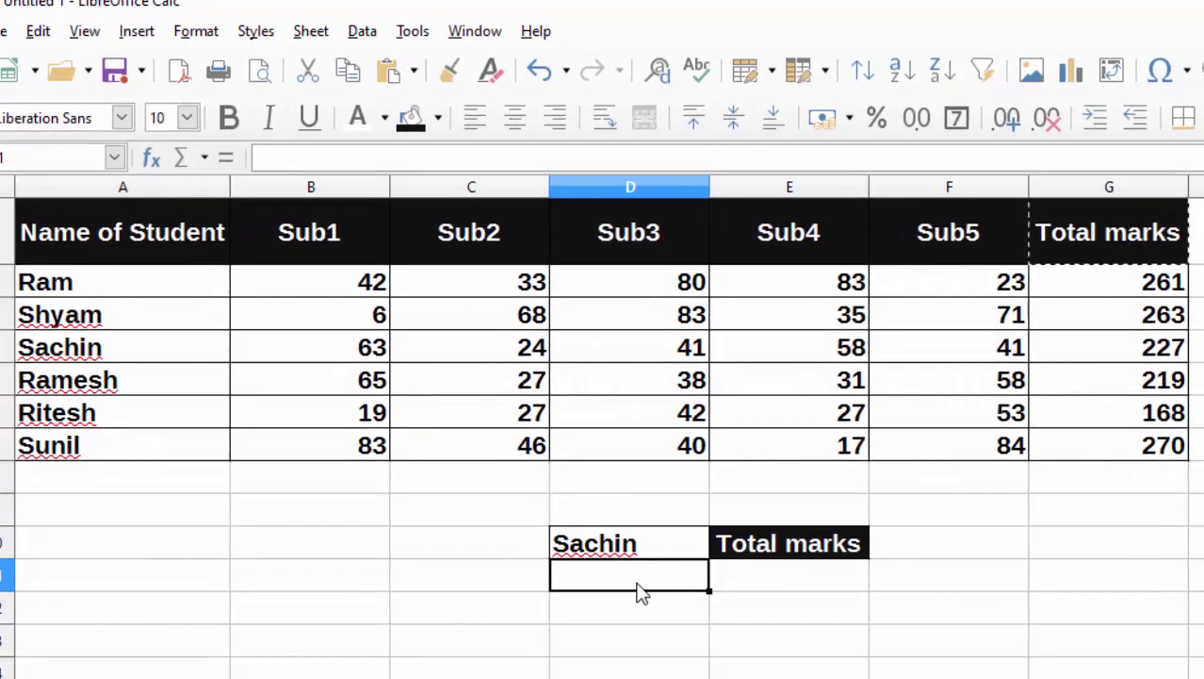
- Begin =vlookup(D10,$A$1:$G$7, in D11 with the table range made absolute via F4
{"action": "type", "text": "=v"}
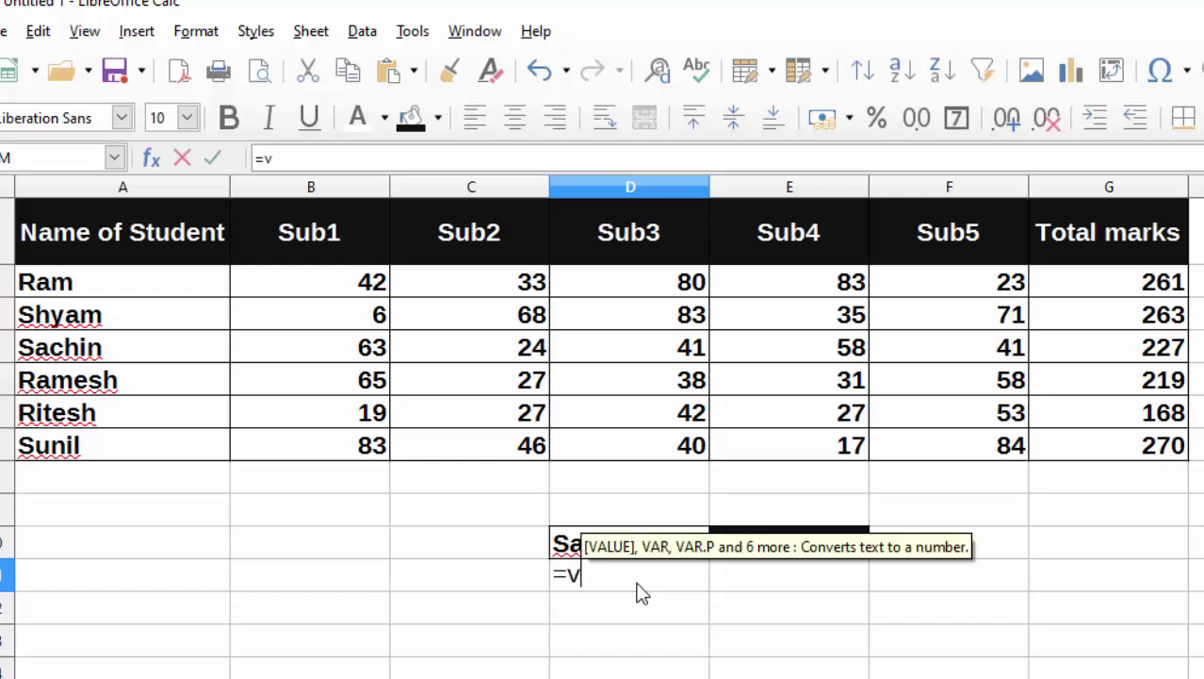
{"action": "type", "text": "loo"}
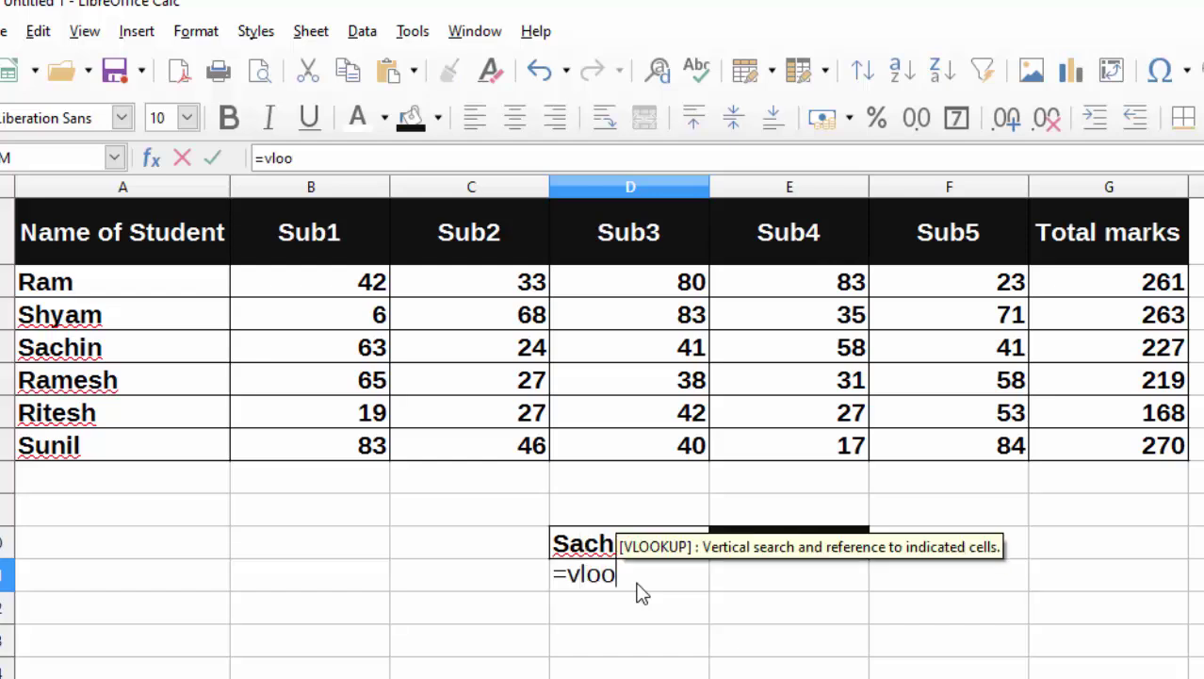
{"action": "type", "text": "k"}
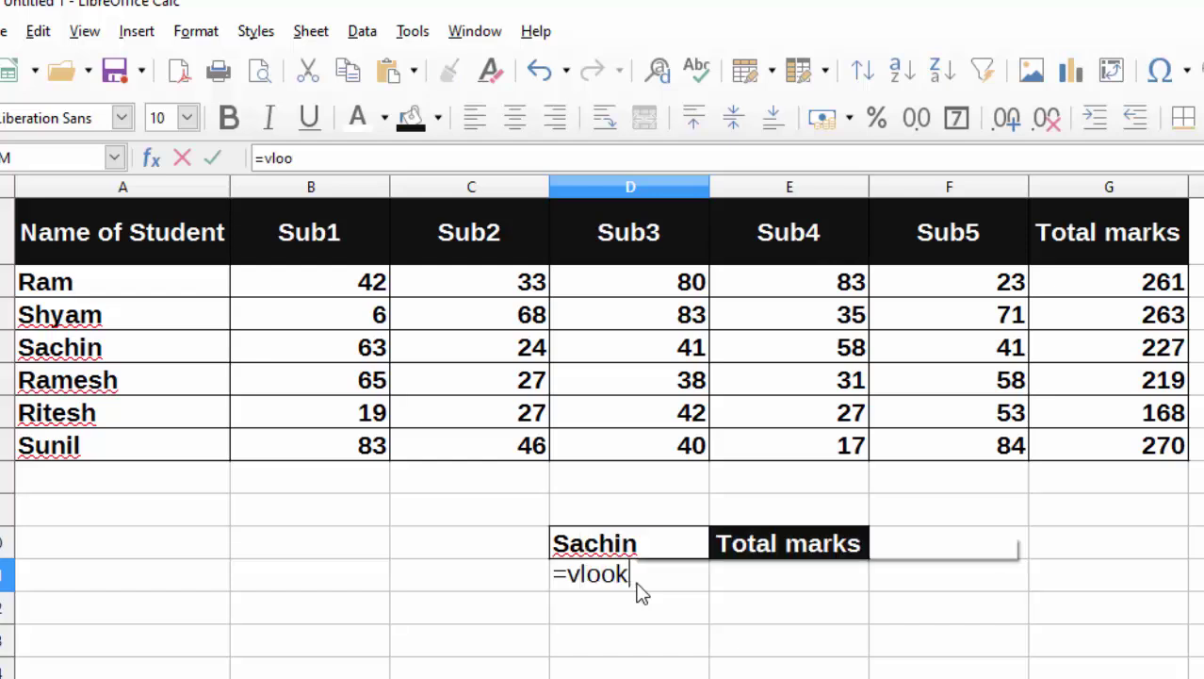
{"action": "type", "text": "up("}
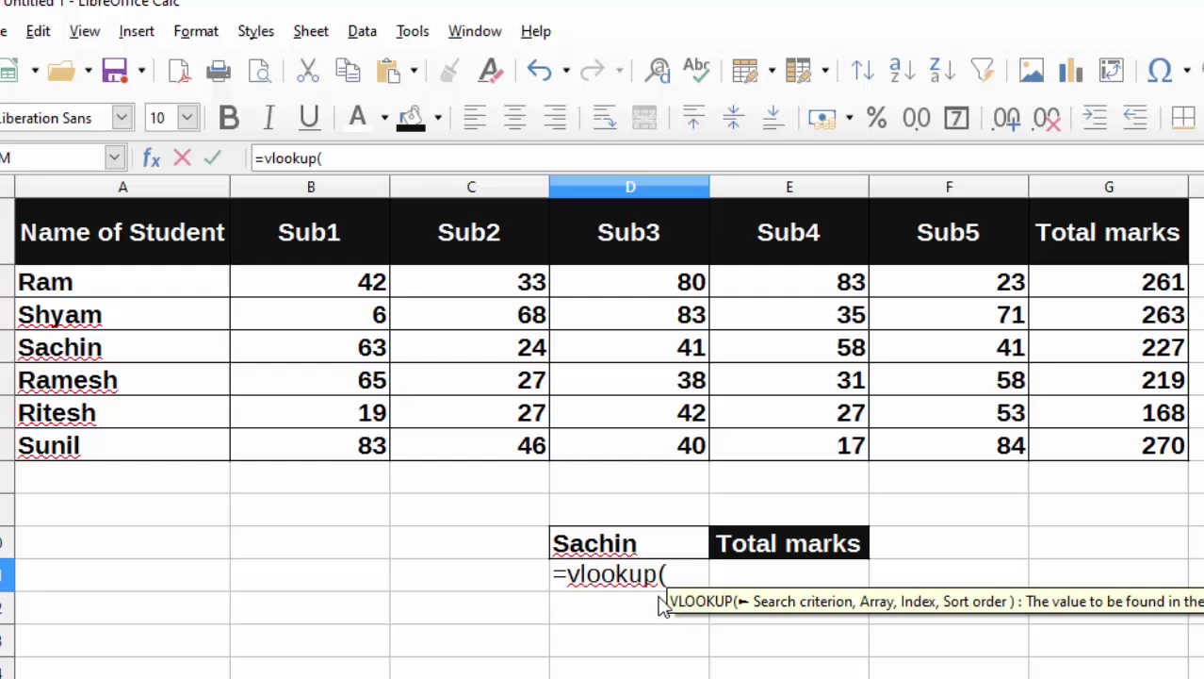
{"action": "left_click", "coordinate": [658, 544]}
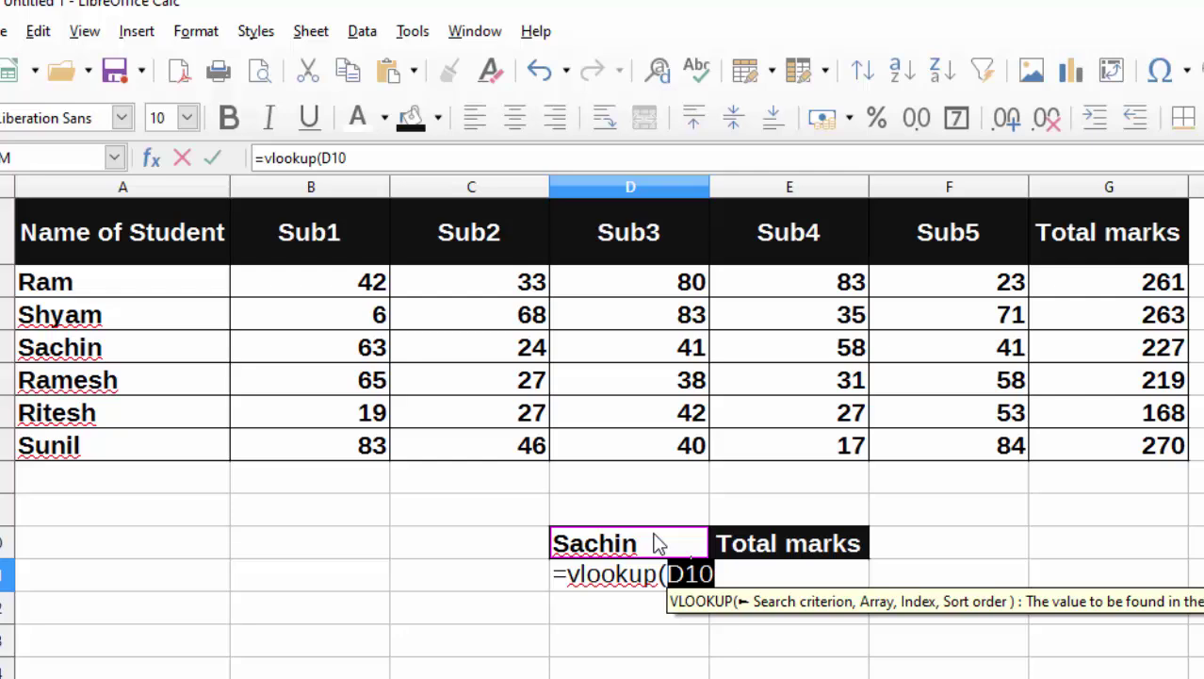
{"action": "type", "text": ","}
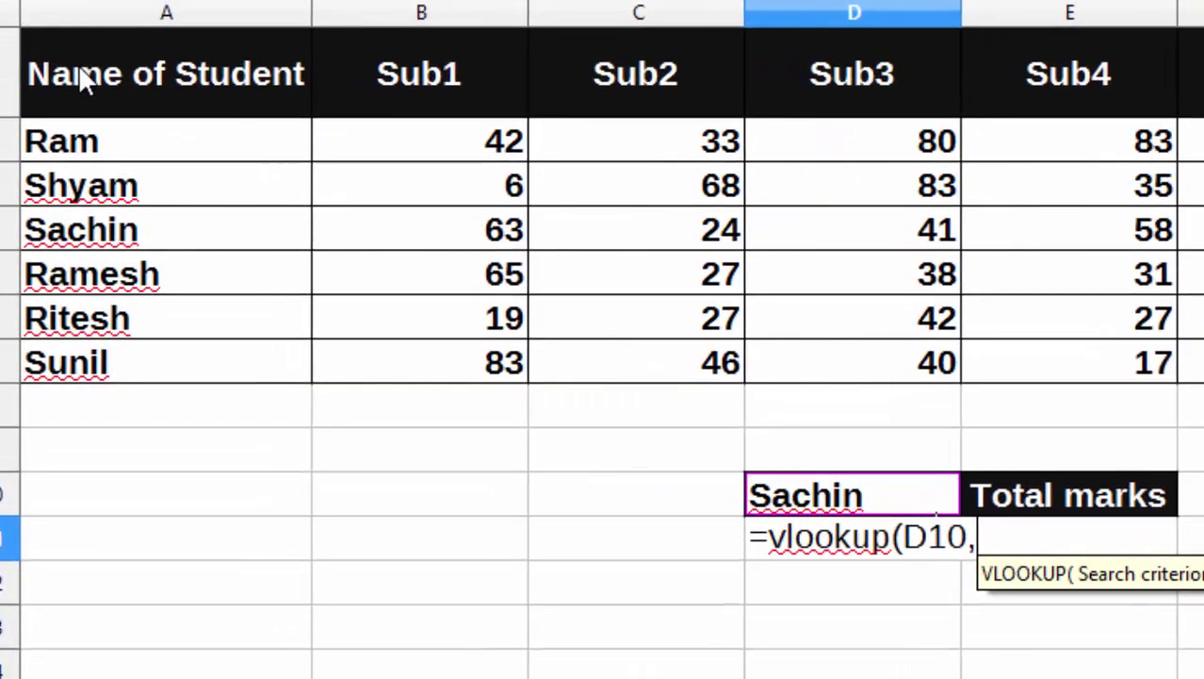
{"action": "left_click_drag", "start_coordinate": [78, 64], "coordinate": [696, 379]}
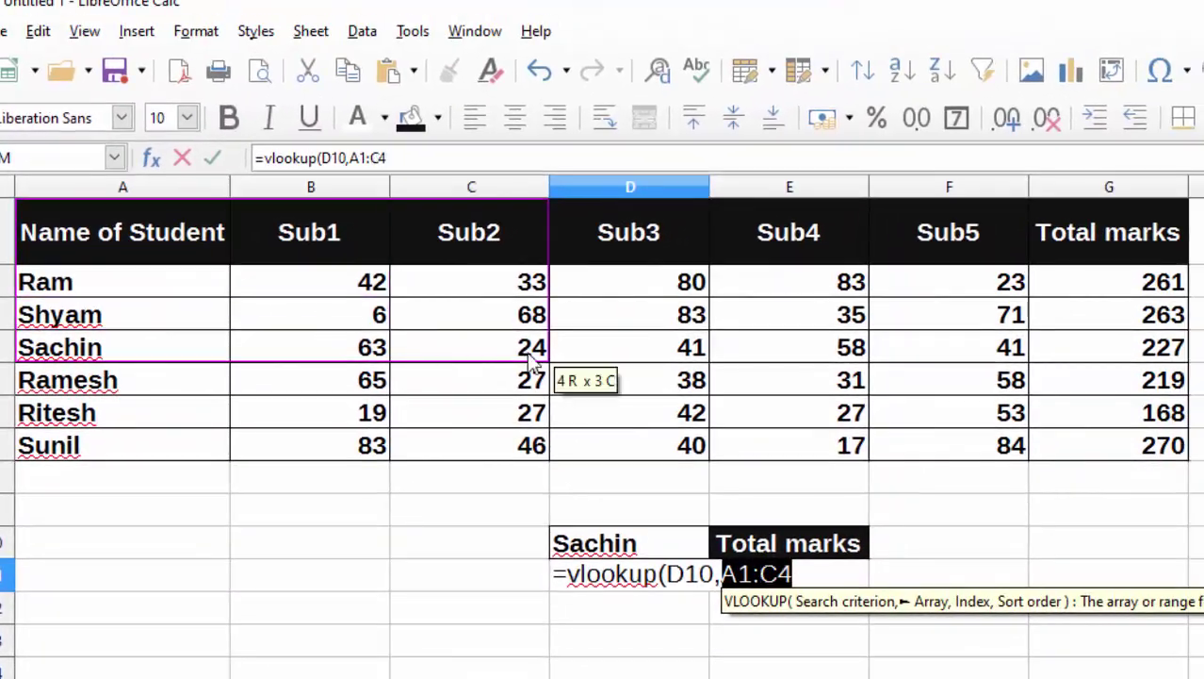
{"action": "left_click_drag", "start_coordinate": [695, 379], "coordinate": [1086, 445]}
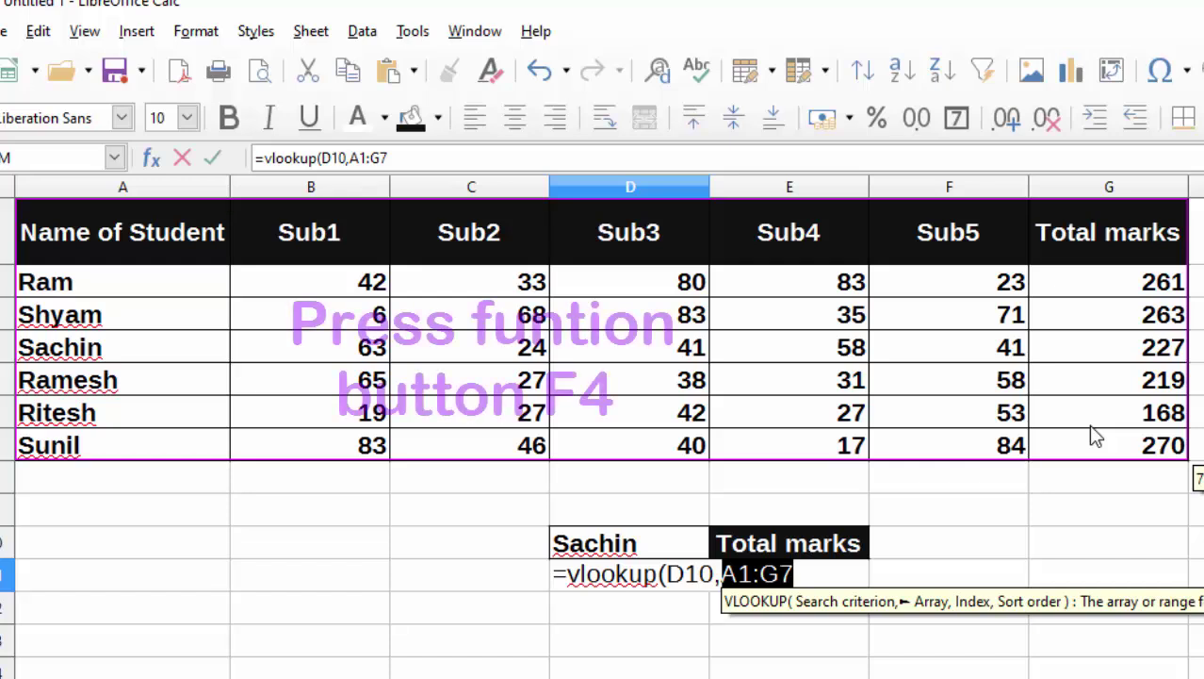
{"action": "key", "text": "F4"}
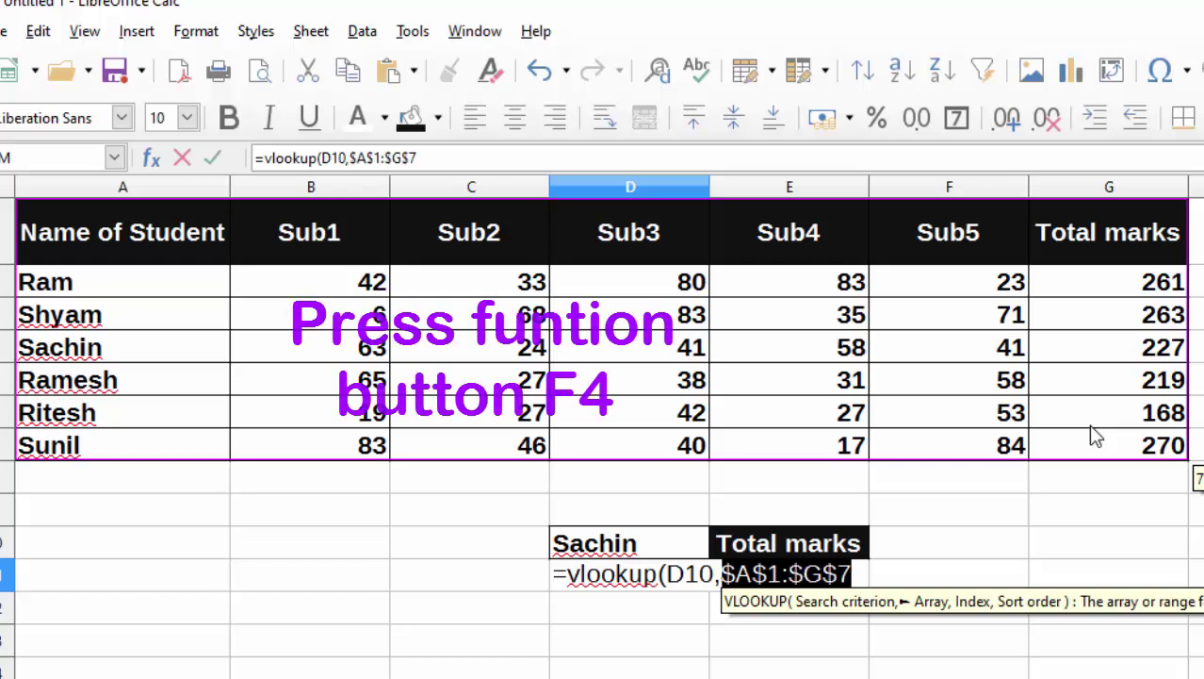
{"action": "type", "text": ","}
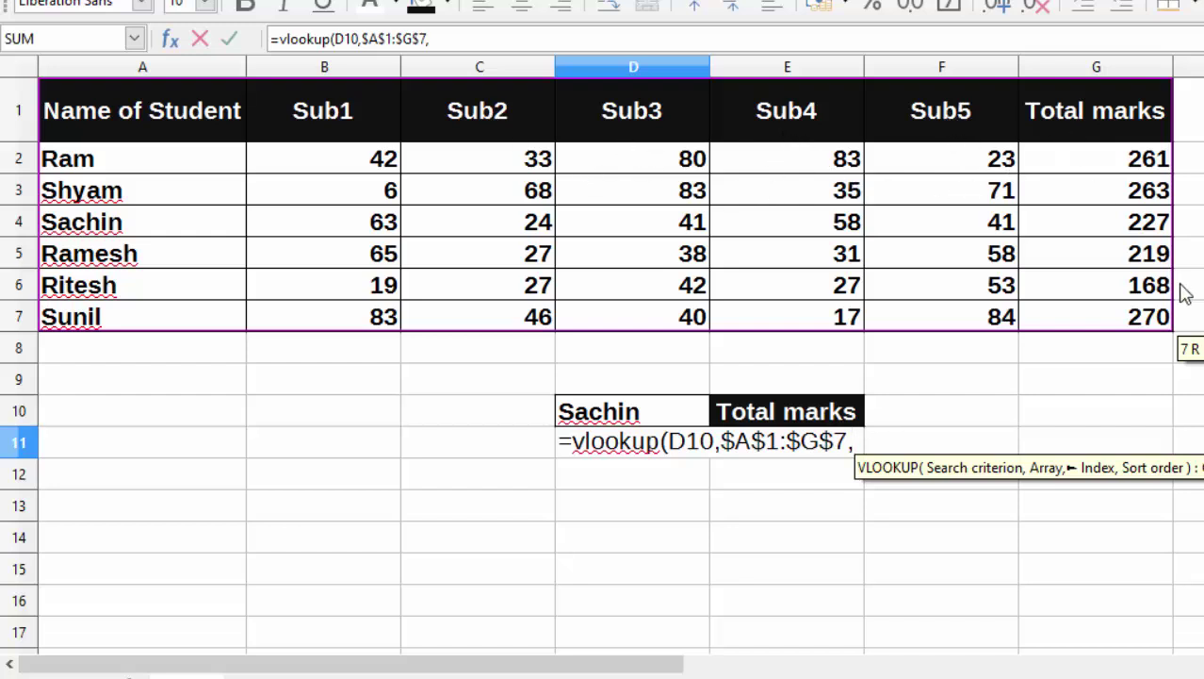
- Complete the formula as =vlookup(D10,$A$1:$G$7,7,0) so D11 shows 227
{"action": "type", "text": "7"}
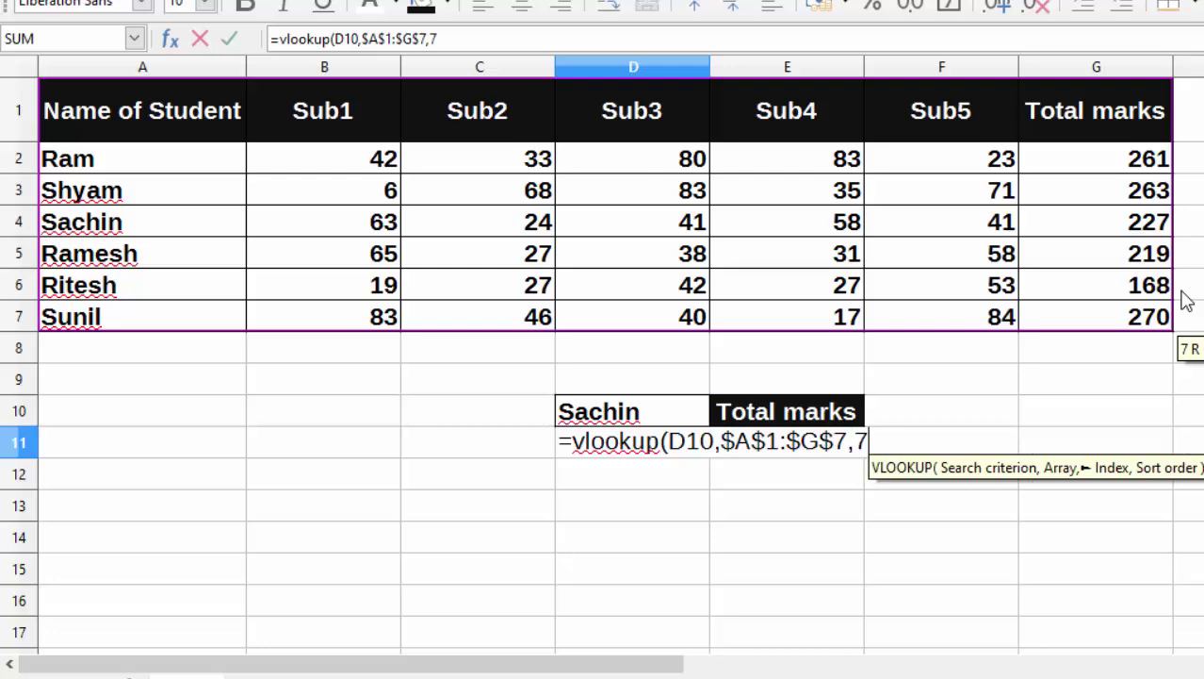
{"action": "type", "text": ","}
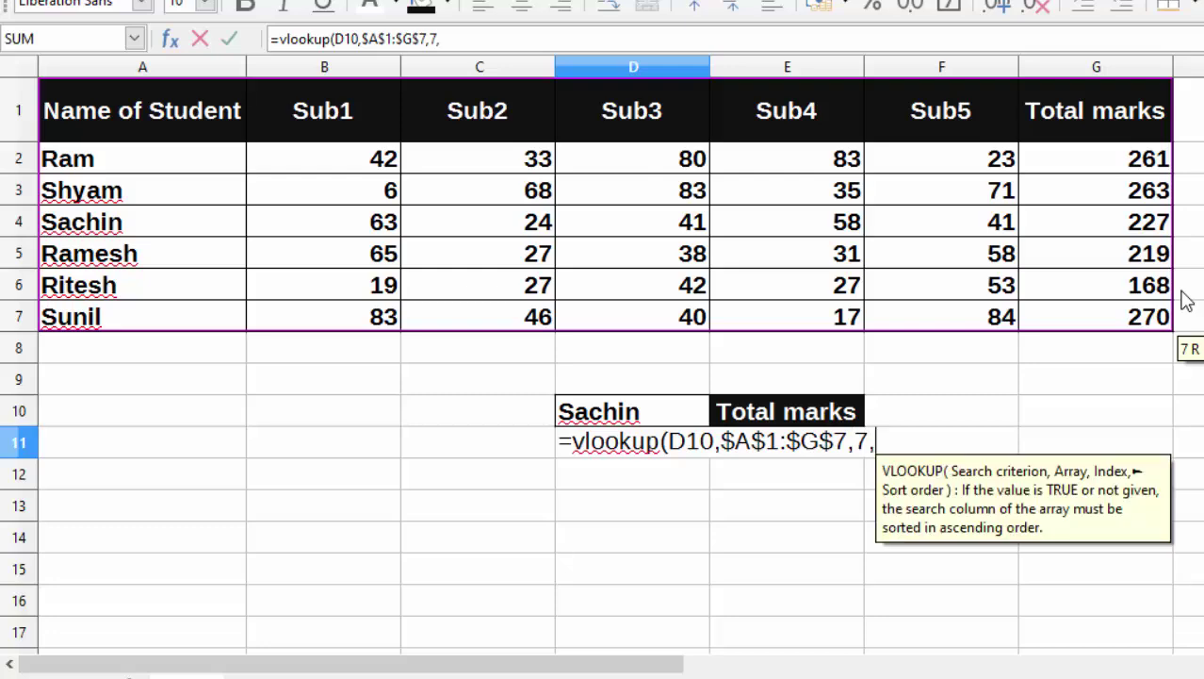
{"action": "type", "text": "0"}
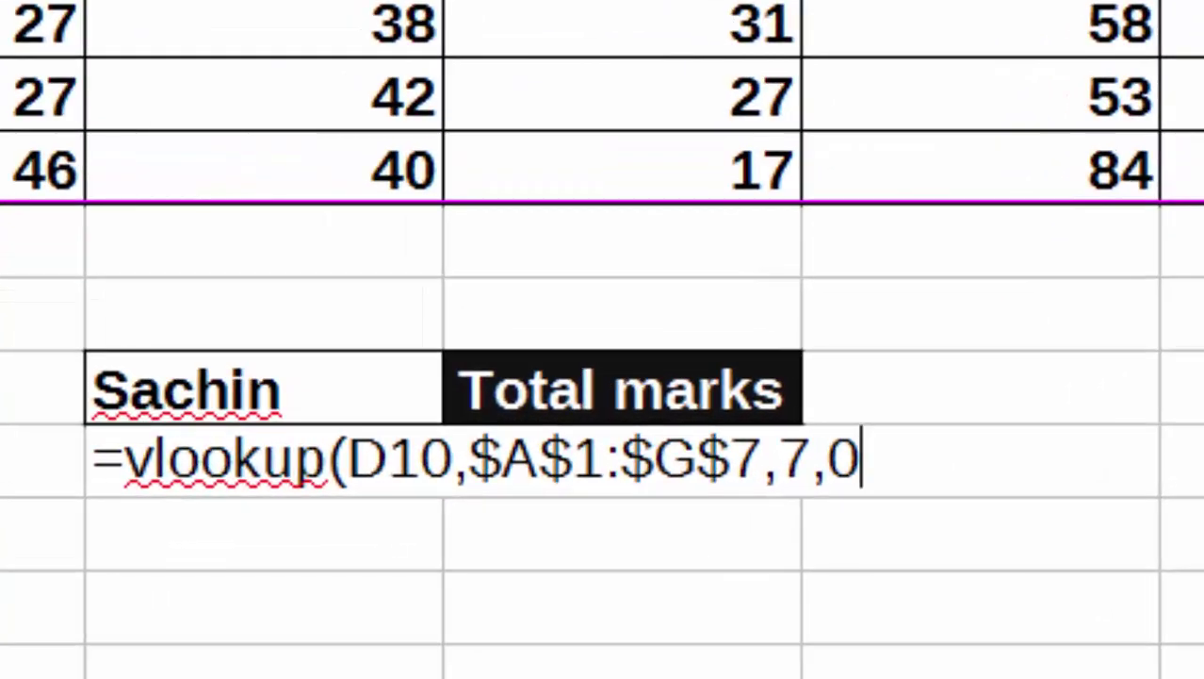
{"action": "type", "text": ")"}
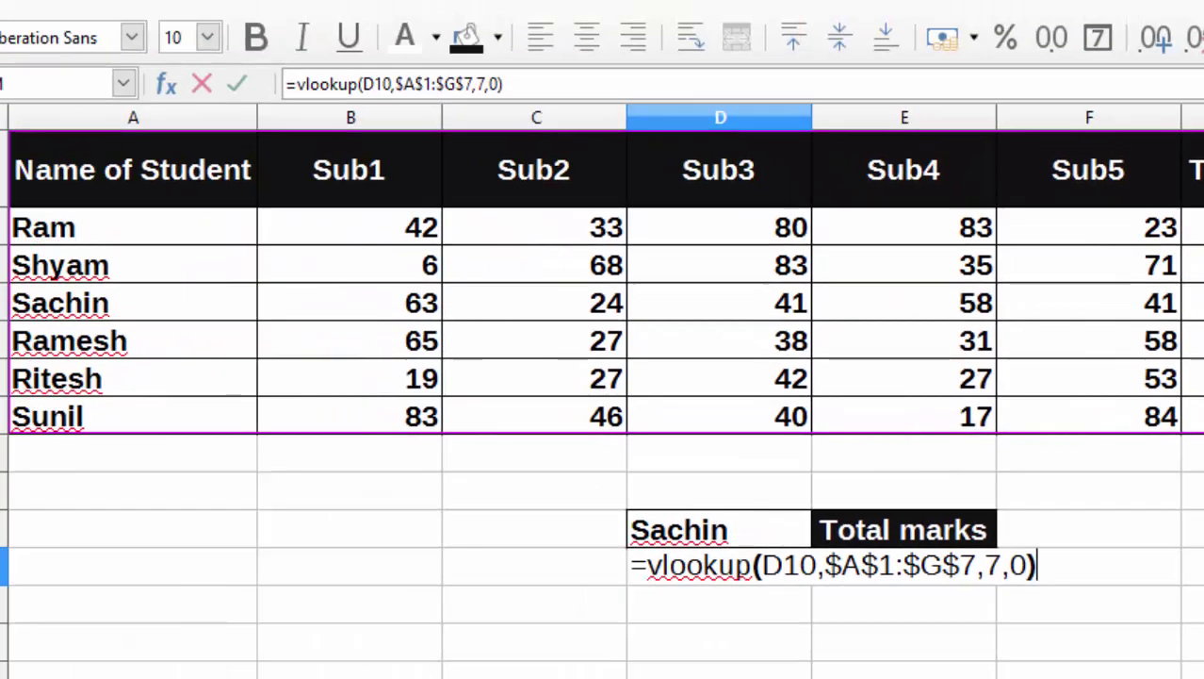
{"action": "key", "text": "Return"}
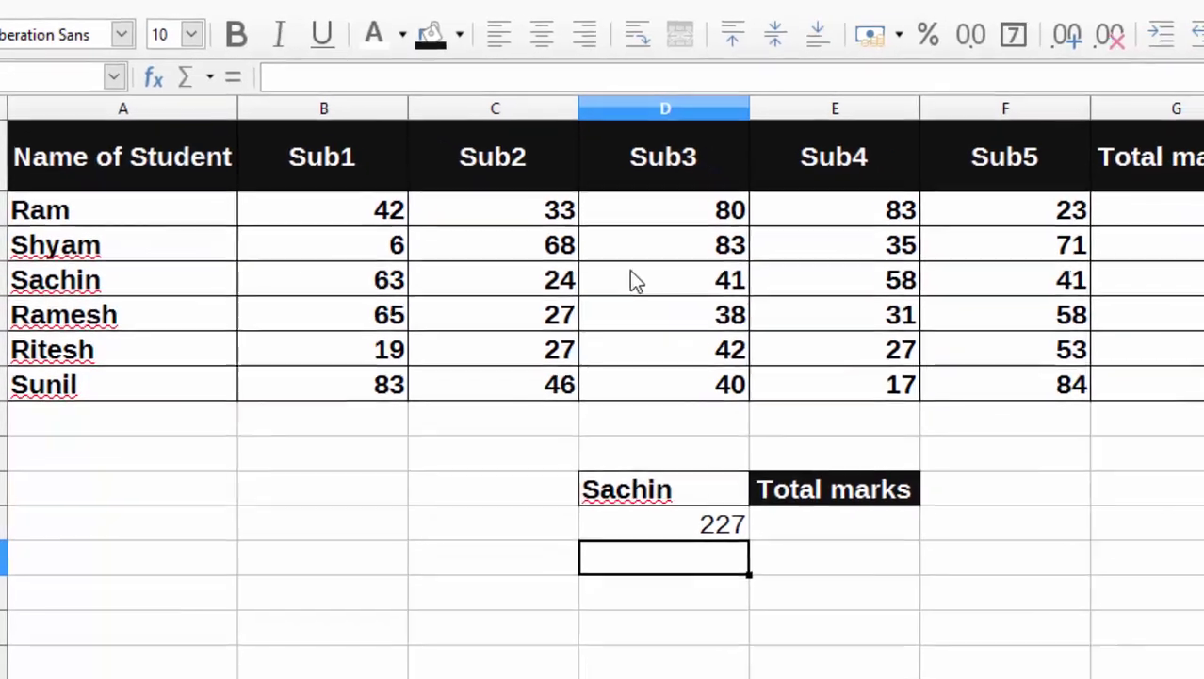
- Delete Sachin from D10 so the lookup in D11 shows #N/A
{"action": "left_click", "coordinate": [636, 501]}
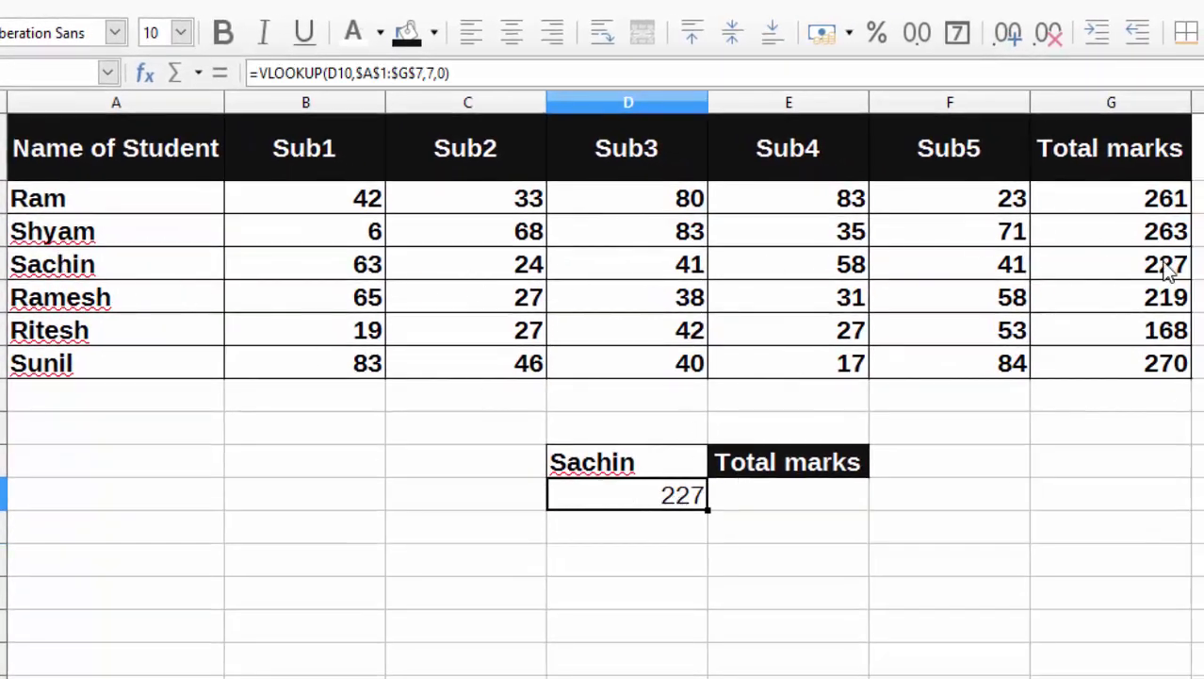
{"action": "left_click", "coordinate": [671, 468]}
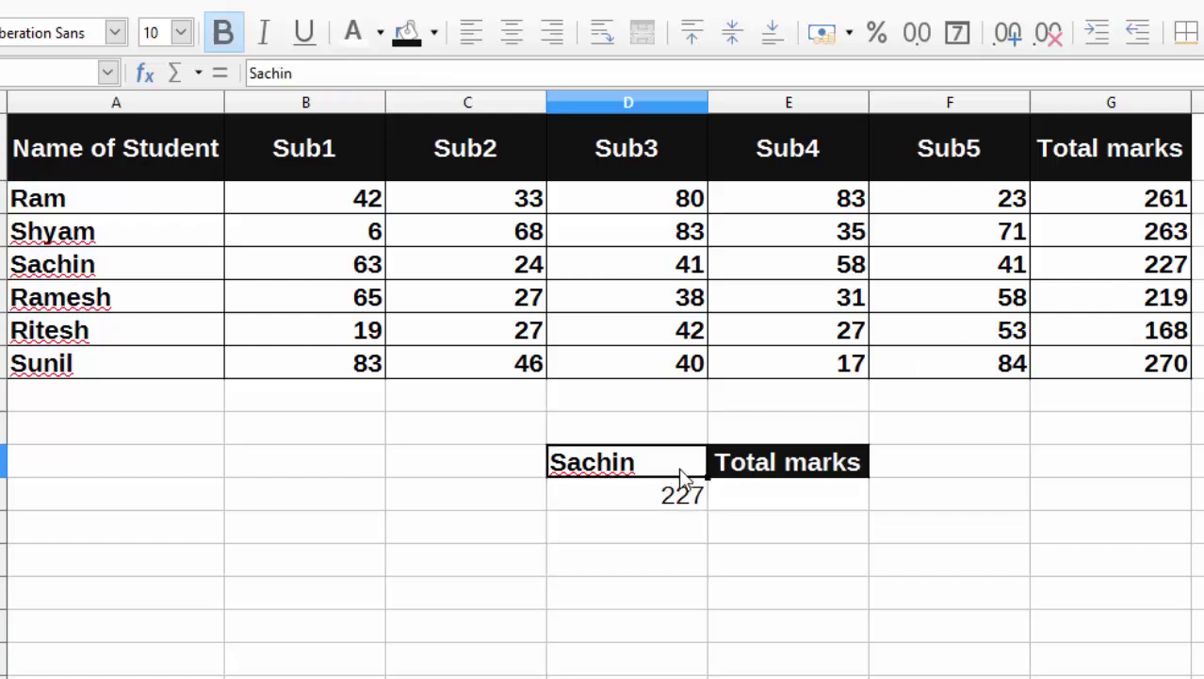
{"action": "key", "text": "BackSpace"}
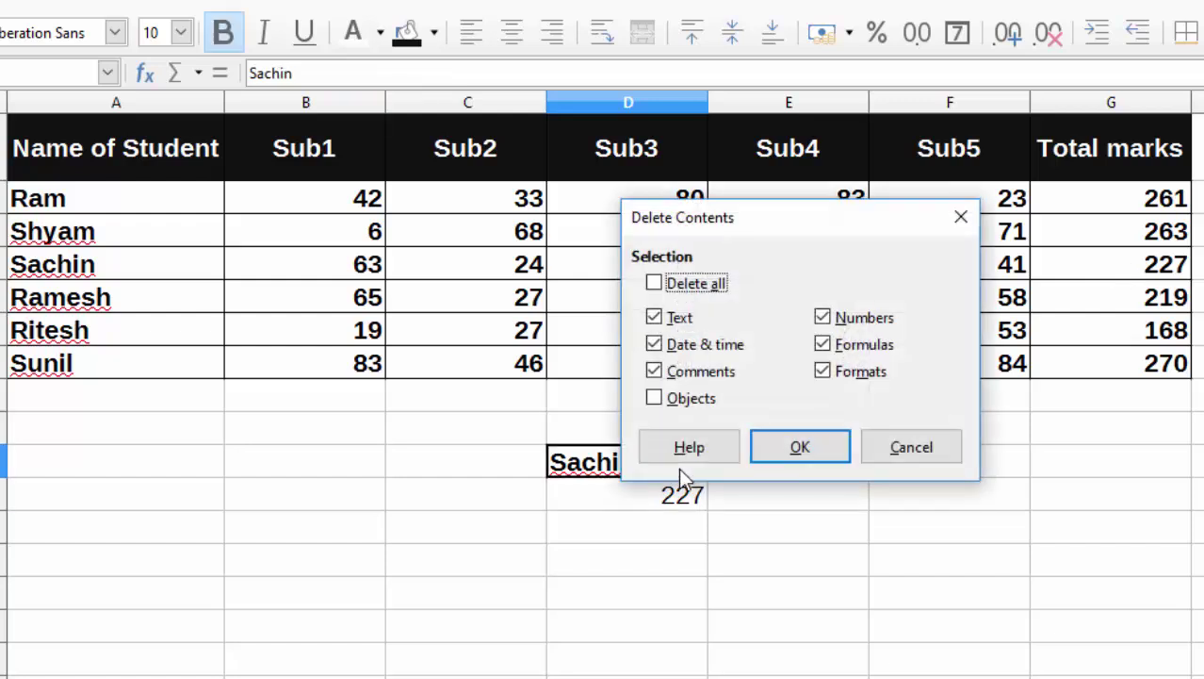
{"action": "left_click", "coordinate": [923, 456]}
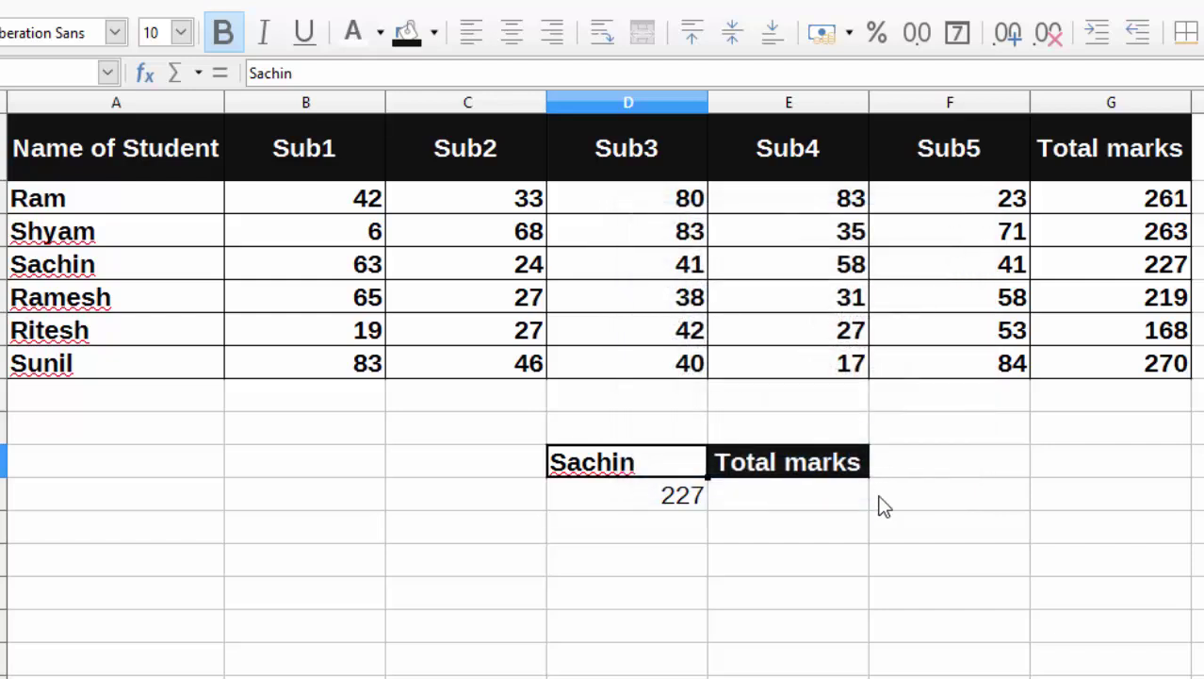
{"action": "key", "text": "Delete"}
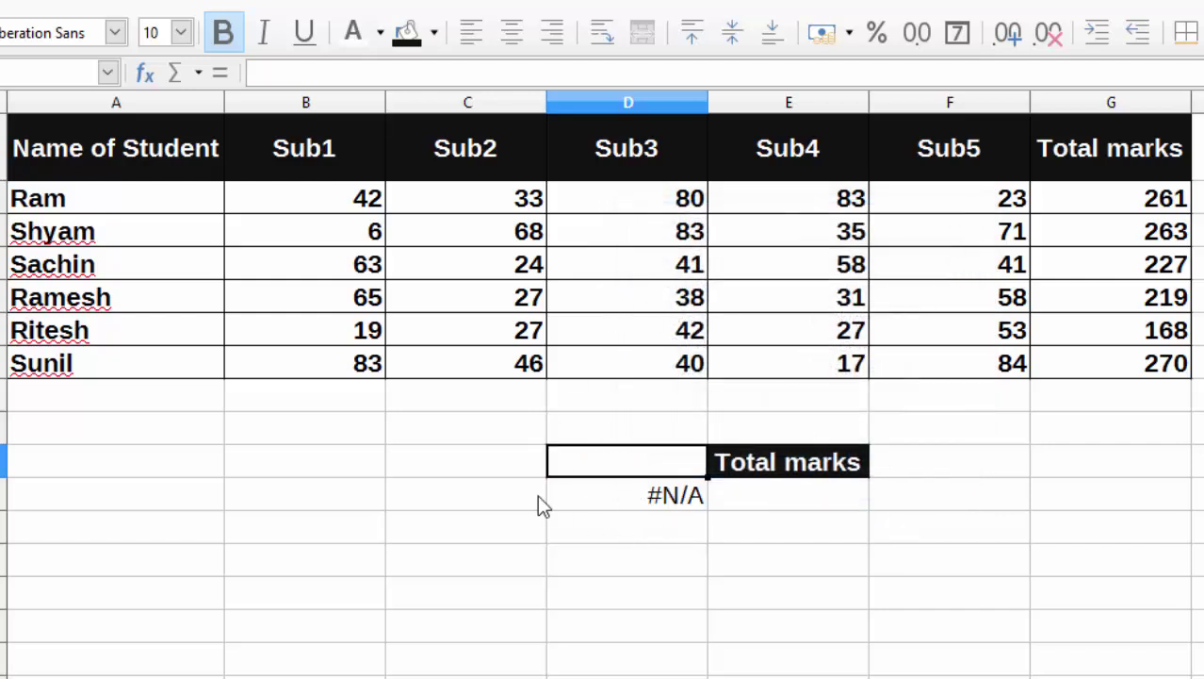
- Copy Ritesh from the table into D10 so the lookup returns 168
{"action": "left_click", "coordinate": [67, 338]}
{"action": "double_click", "coordinate": [68, 332]}
{"action": "right_click", "coordinate": [66, 331]}
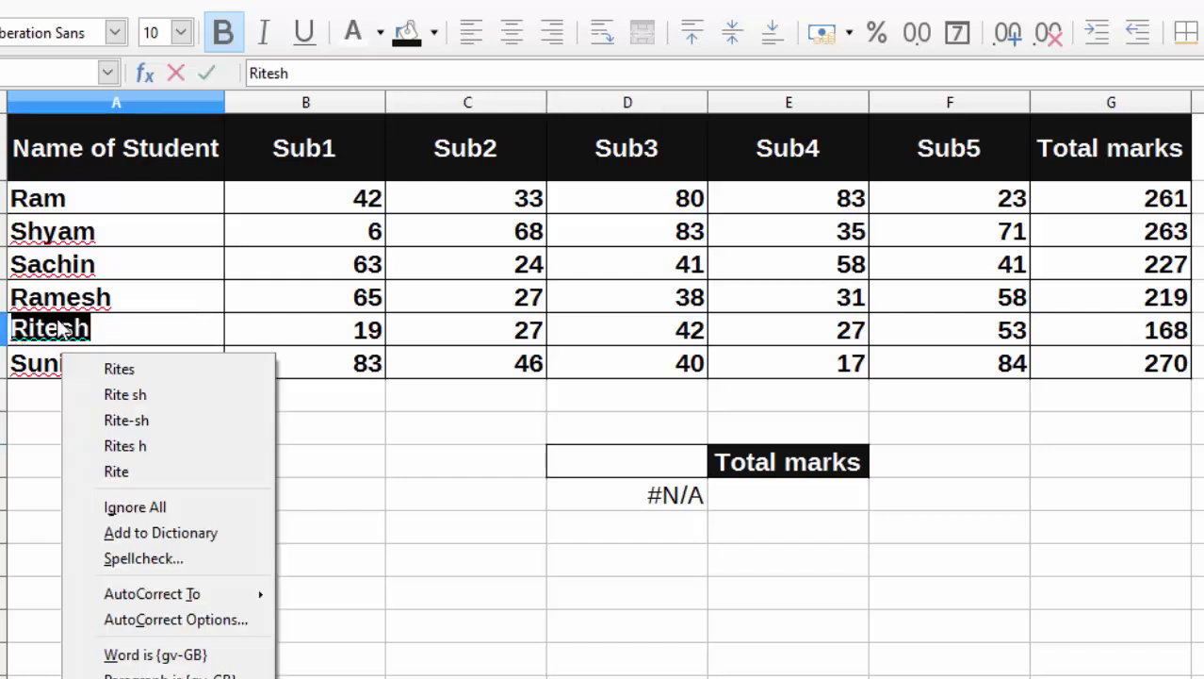
{"action": "left_click", "coordinate": [169, 345]}
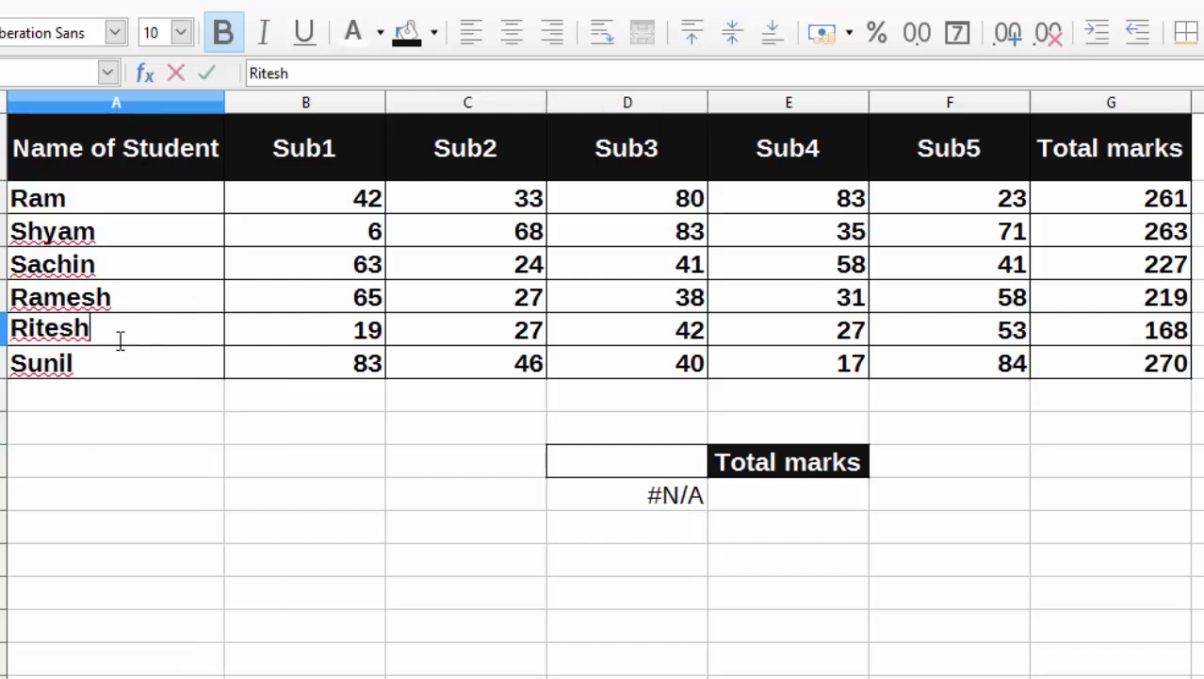
{"action": "left_click", "coordinate": [142, 451]}
{"action": "left_click", "coordinate": [95, 332]}
{"action": "right_click", "coordinate": [99, 328]}
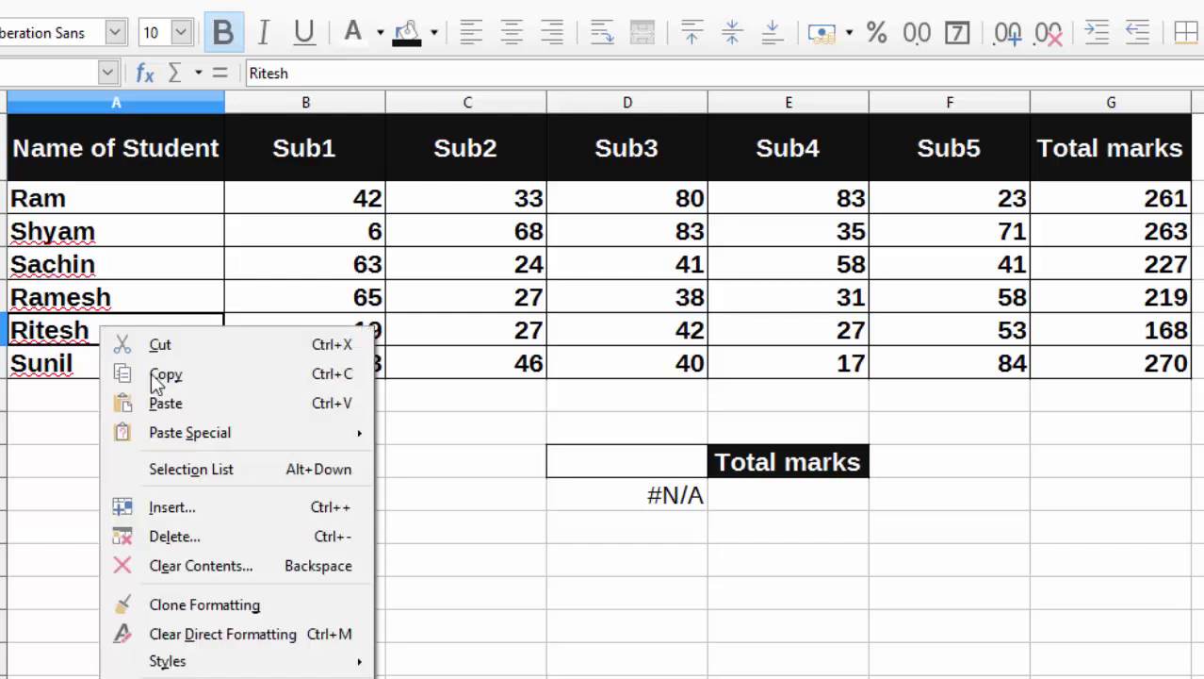
{"action": "left_click", "coordinate": [175, 373]}
{"action": "right_click", "coordinate": [662, 461]}
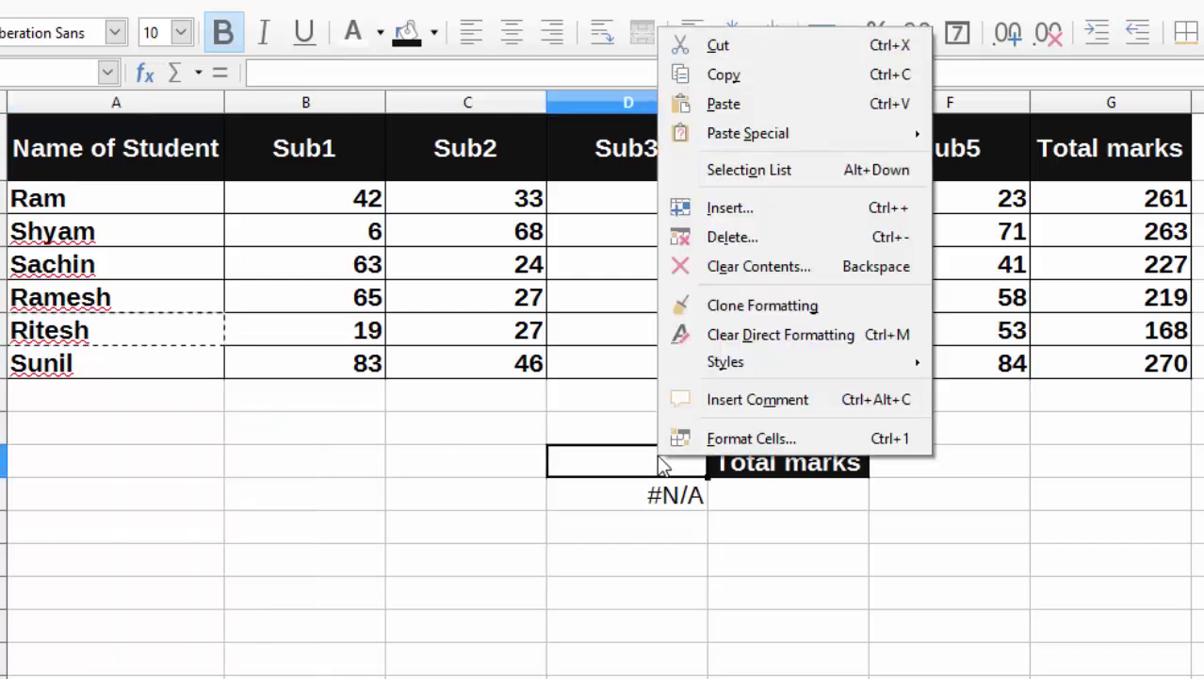
{"action": "left_click", "coordinate": [736, 102]}
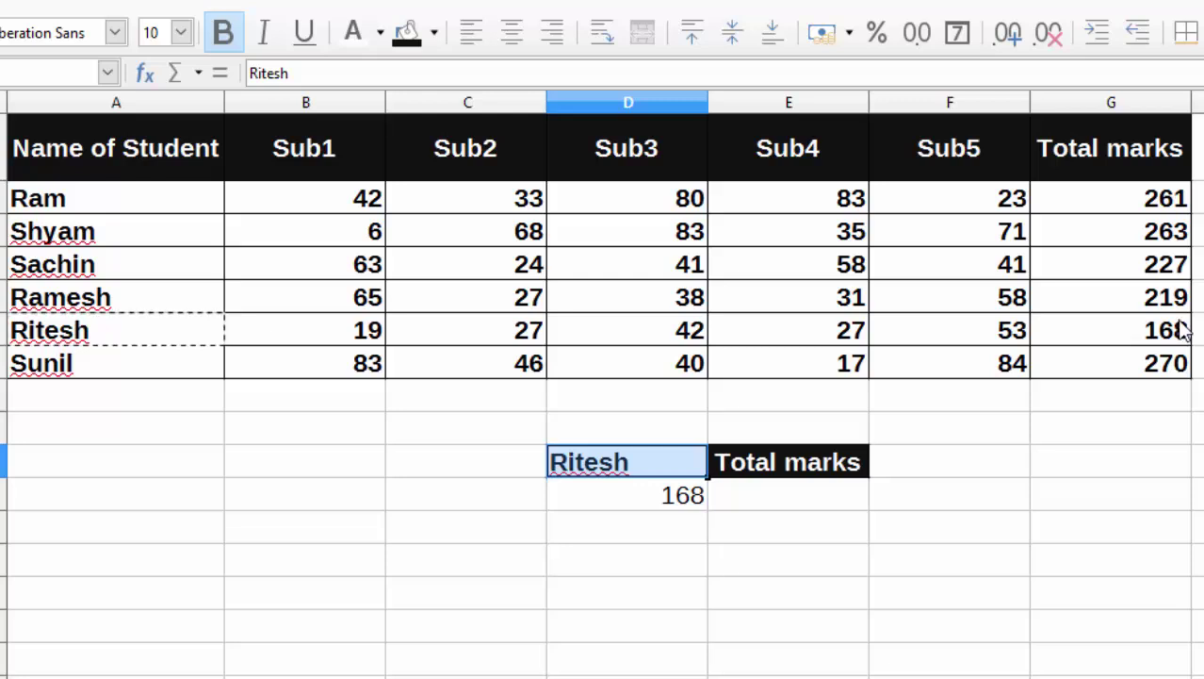
{"action": "left_click", "coordinate": [763, 462]}
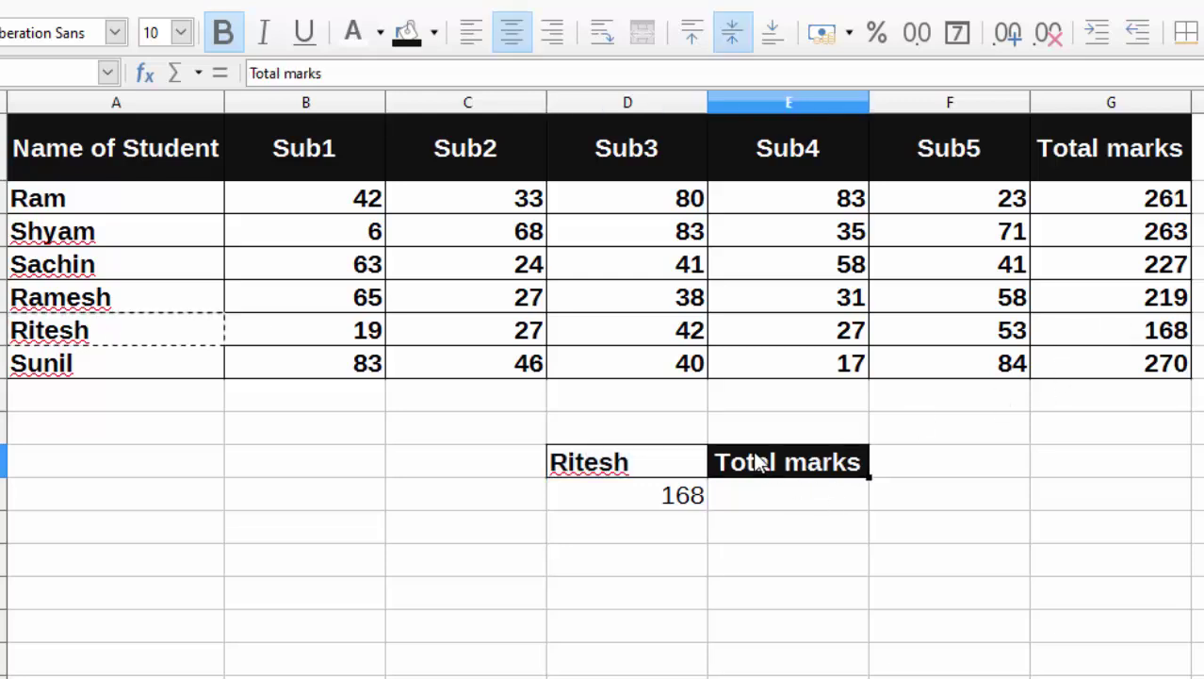
{"action": "right_click", "coordinate": [759, 460]}
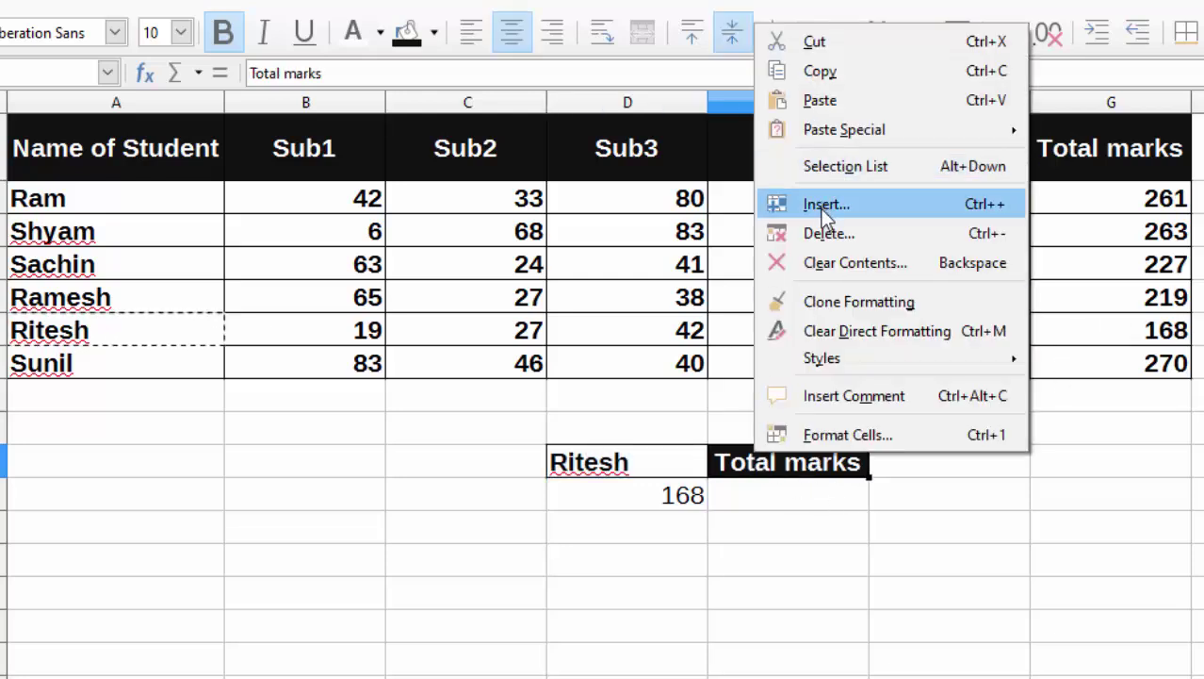
- Clear the Total marks label in E10 and paste the Sub2 heading there
{"action": "left_click", "coordinate": [825, 233]}
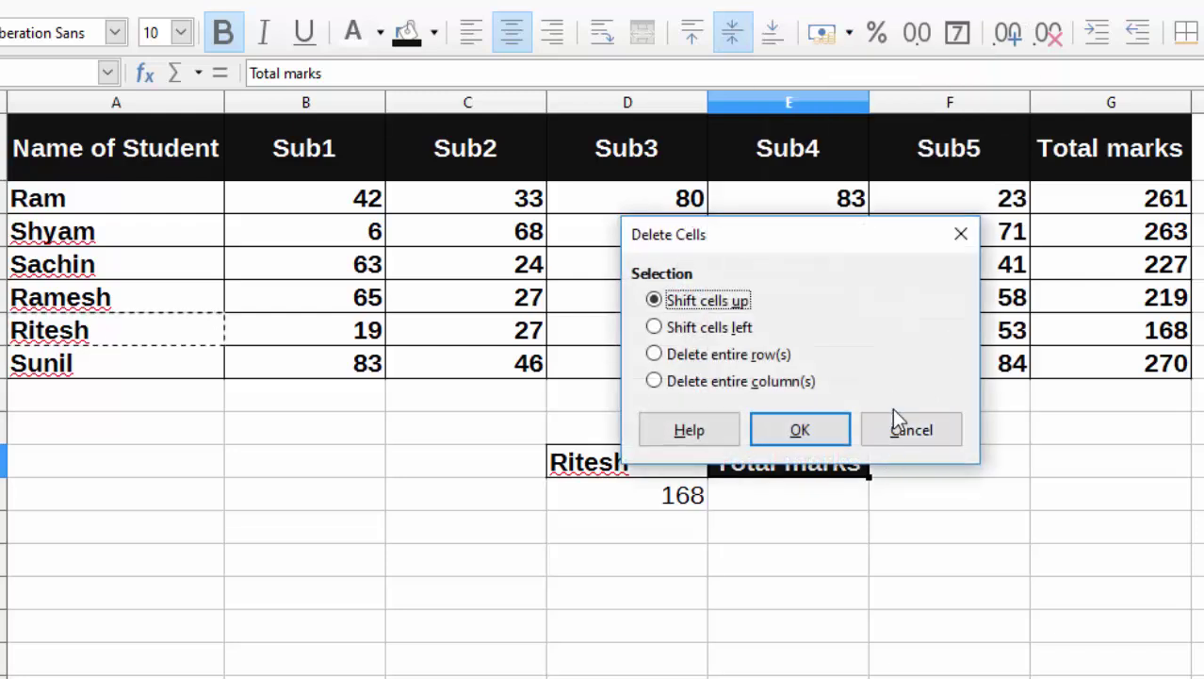
{"action": "left_click", "coordinate": [909, 432]}
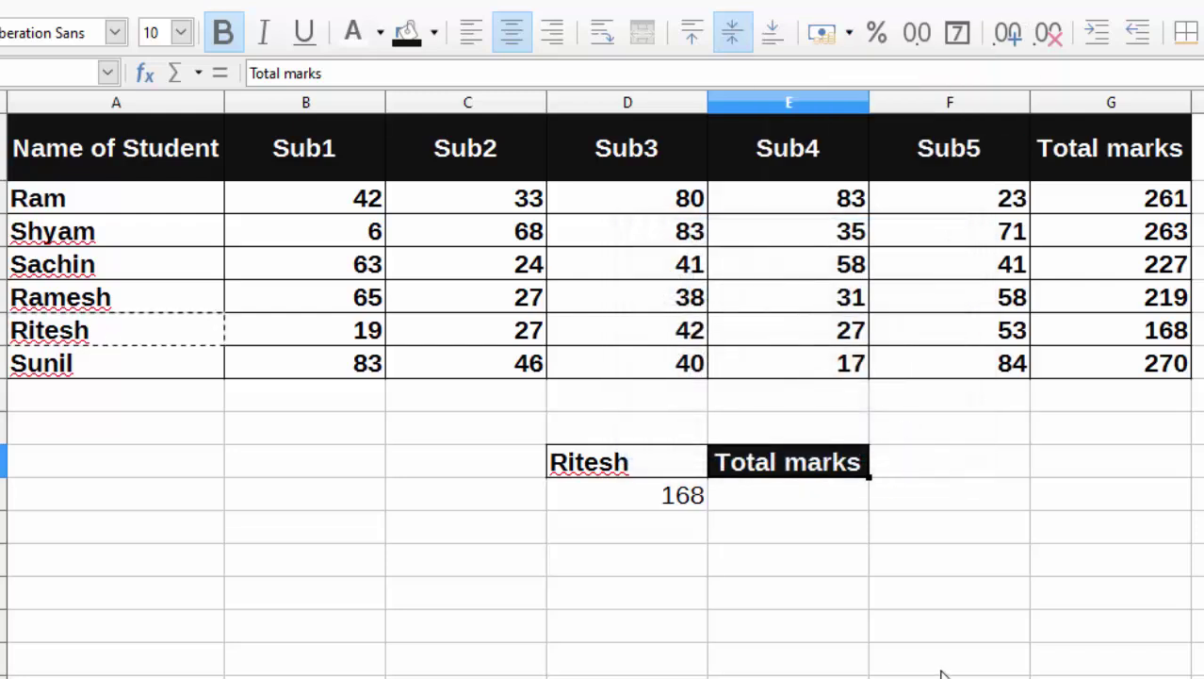
{"action": "key", "text": "Delete"}
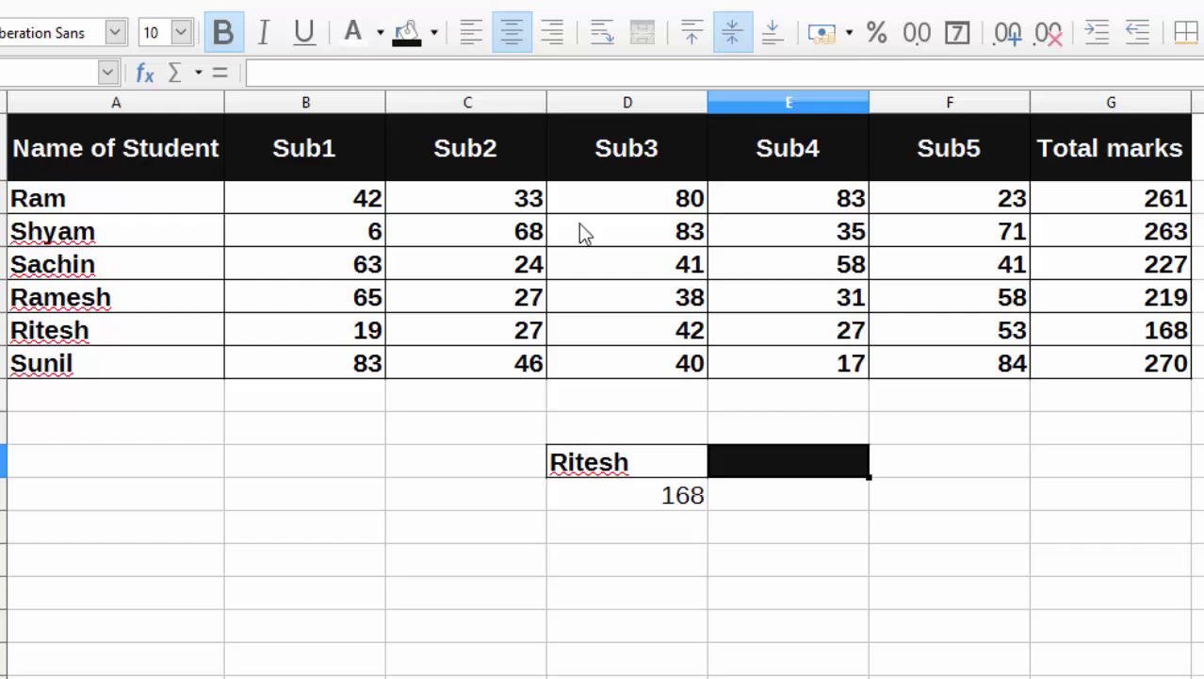
{"action": "right_click", "coordinate": [454, 136]}
{"action": "left_click", "coordinate": [476, 172]}
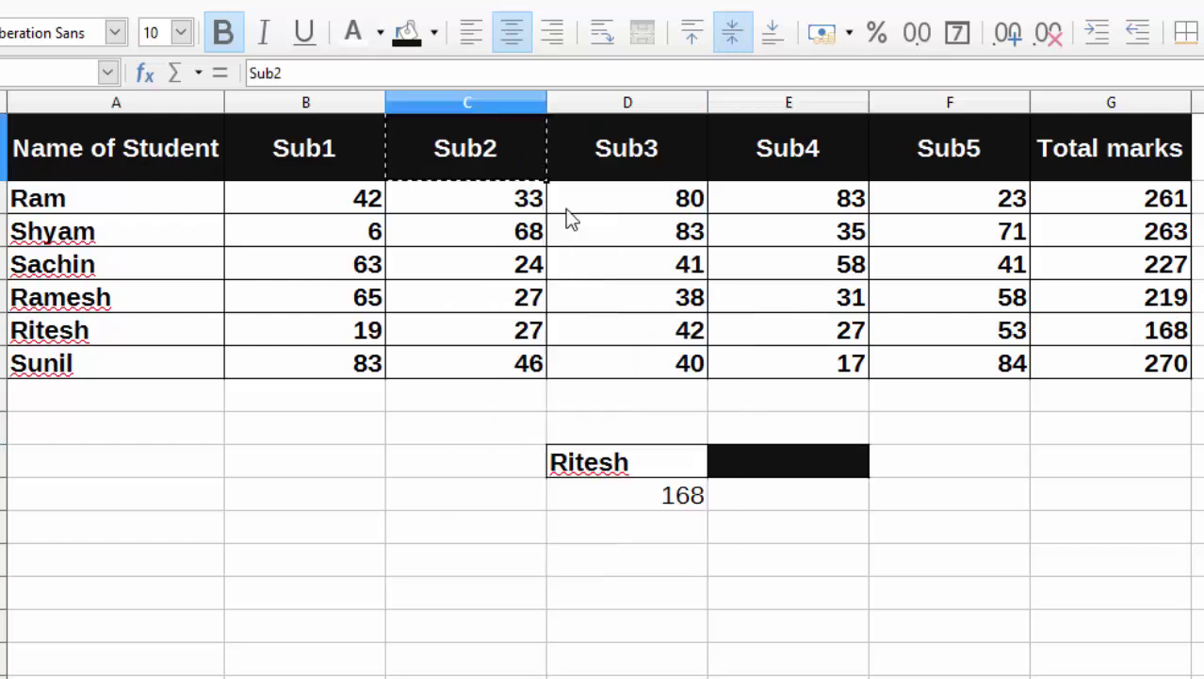
{"action": "left_click", "coordinate": [836, 462]}
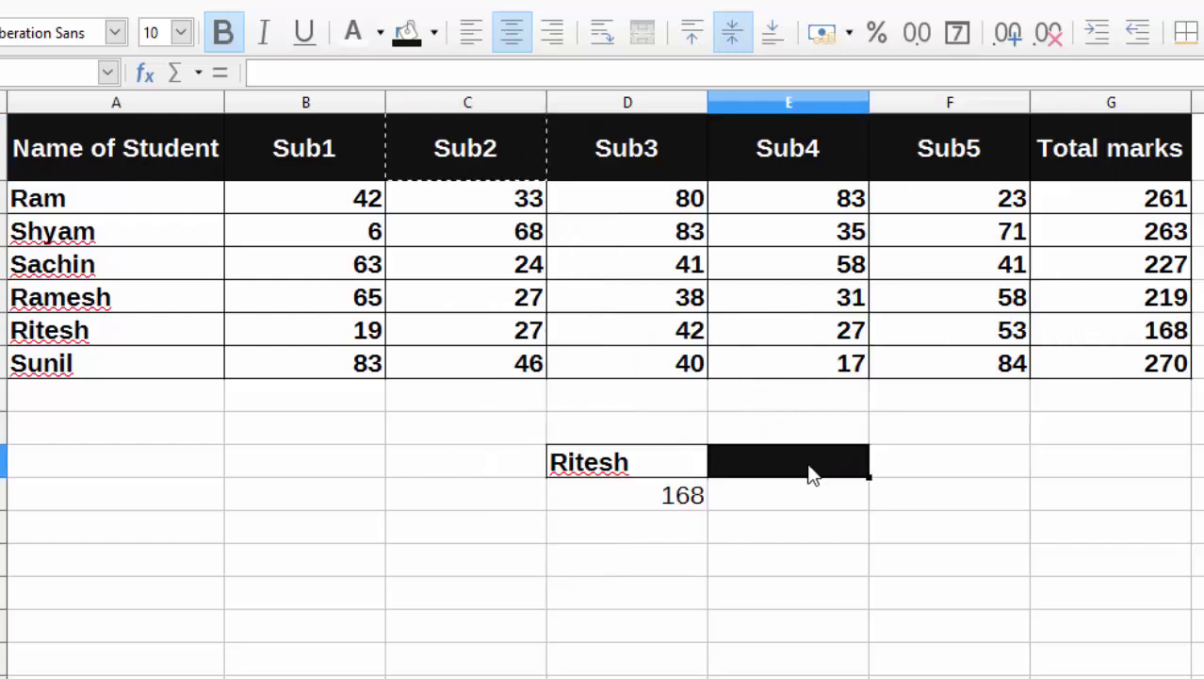
{"action": "right_click", "coordinate": [812, 473]}
{"action": "left_click", "coordinate": [879, 113]}
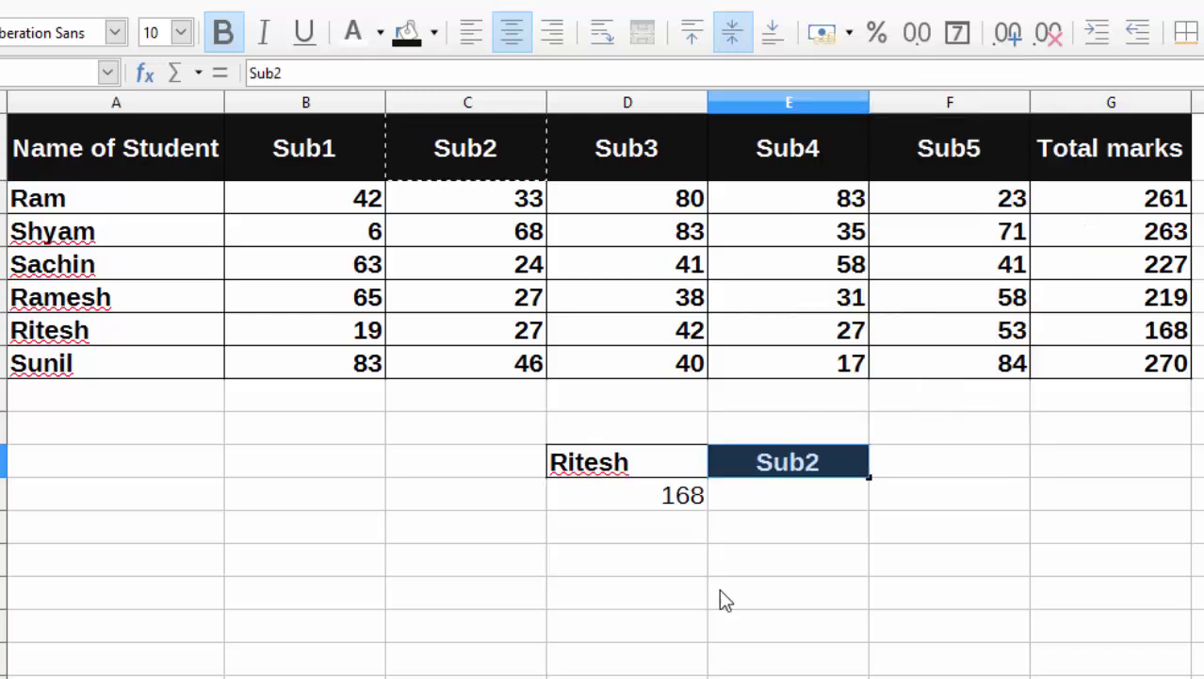
{"action": "left_click", "coordinate": [723, 559]}
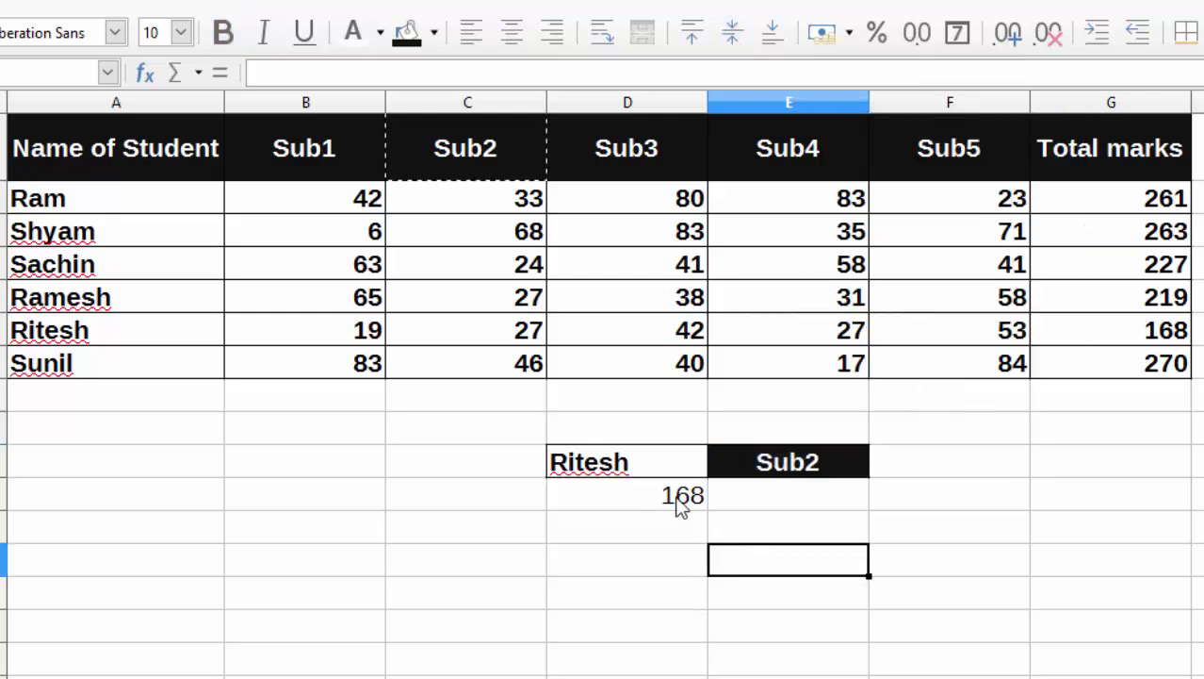
- Reselect the D11 lookup formula showing 168, dismissing the delete-options dialog
{"action": "left_click", "coordinate": [679, 501]}
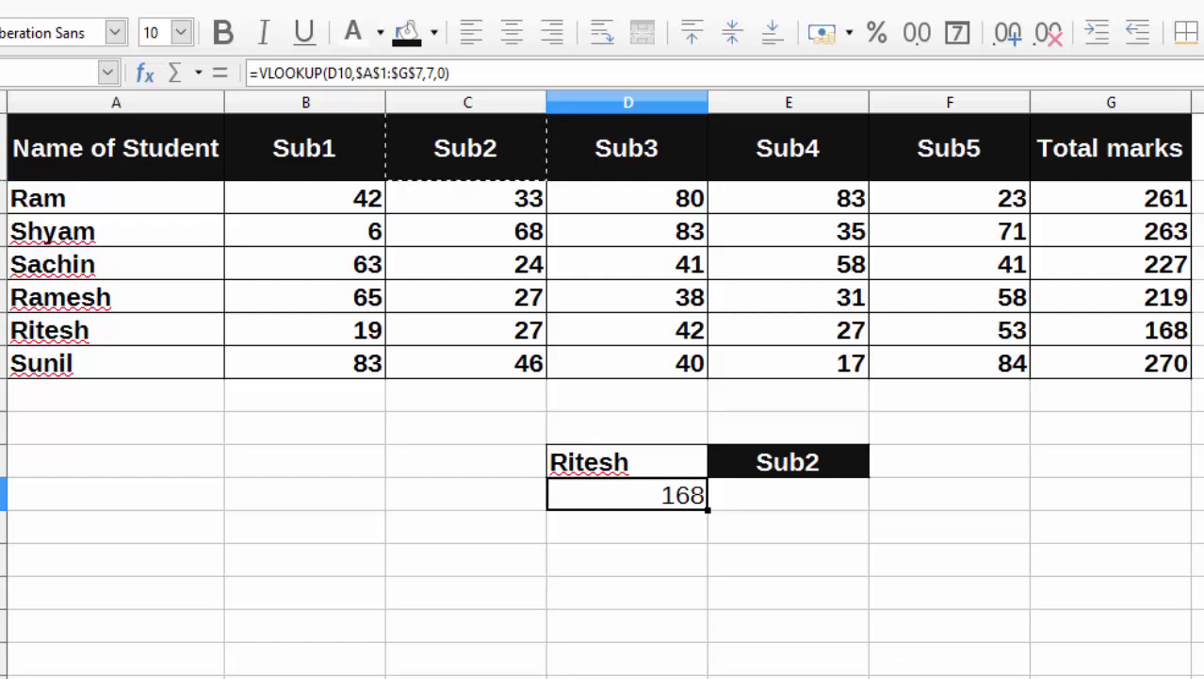
{"action": "key", "text": "BackSpace"}
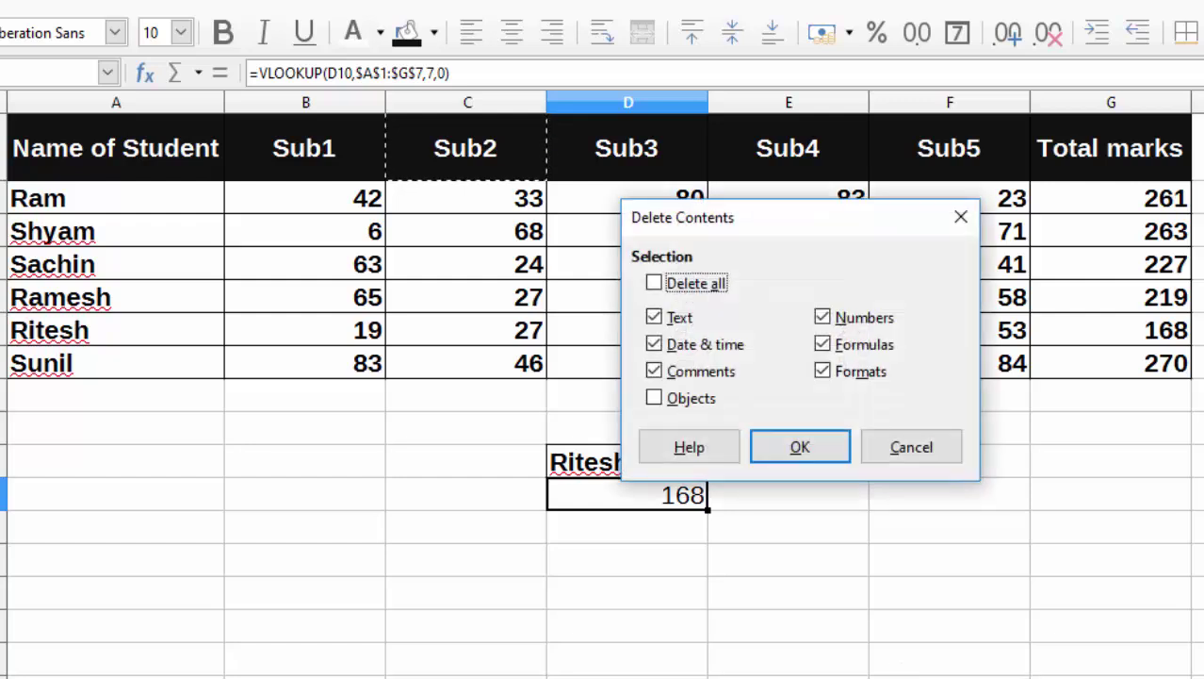
{"action": "left_click", "coordinate": [911, 446]}
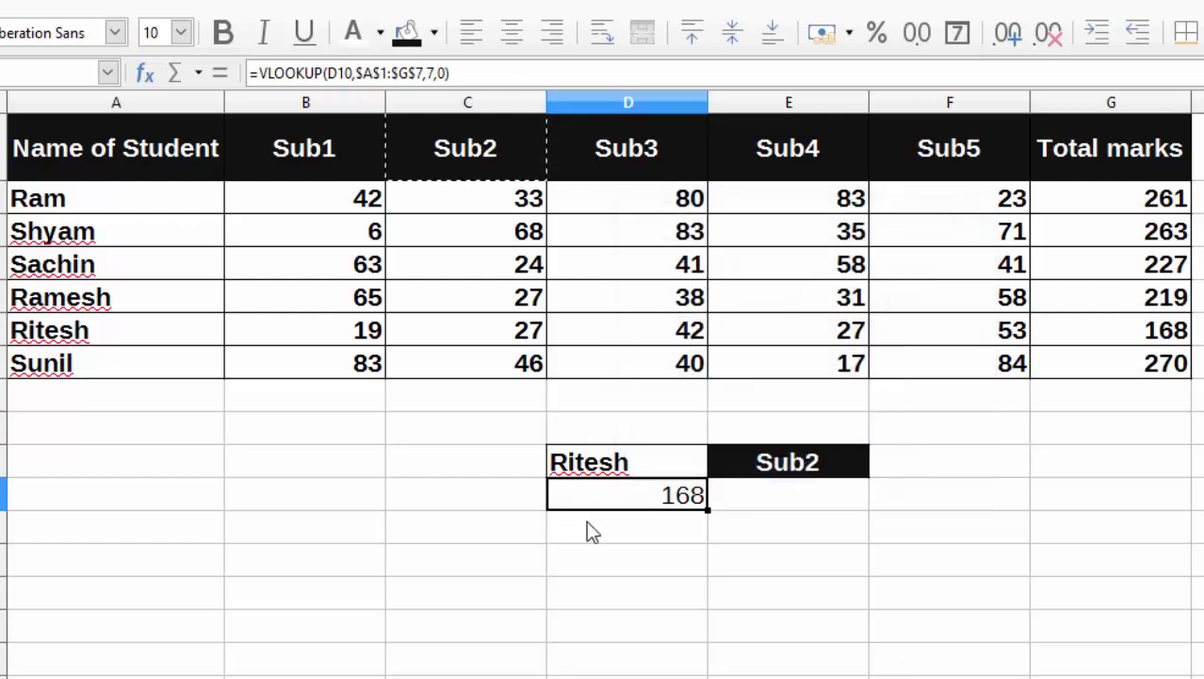
{"action": "left_click", "coordinate": [608, 571]}
{"action": "left_click", "coordinate": [650, 503]}
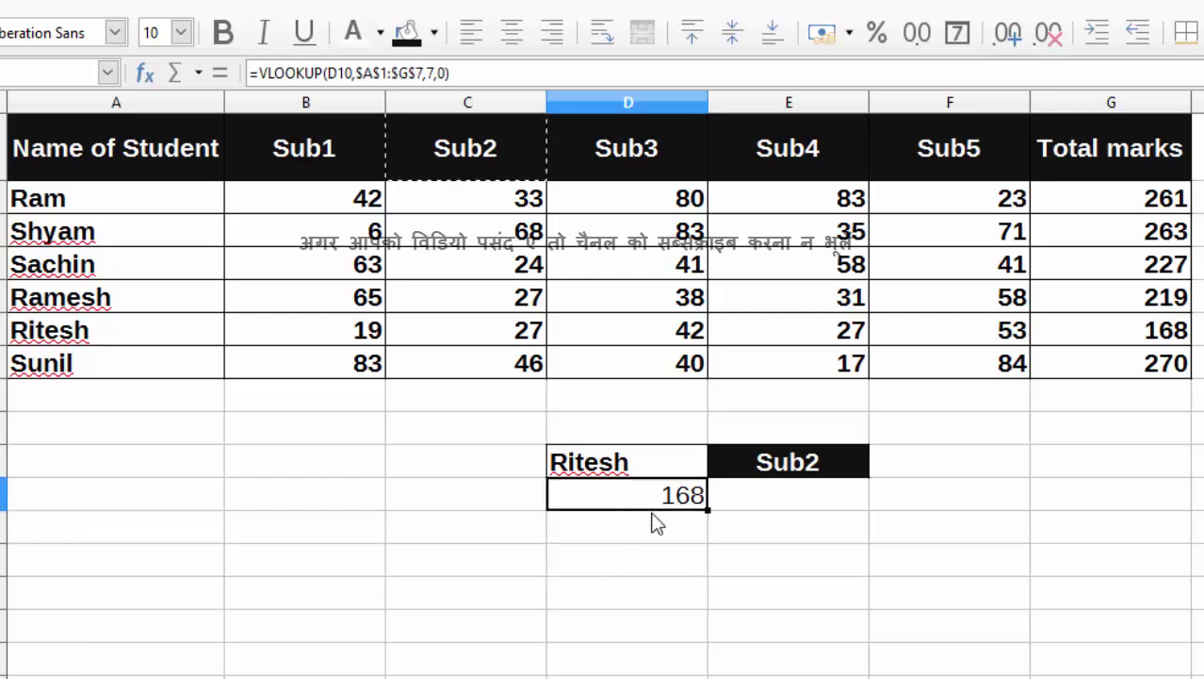
- Clear D11's 168 lookup, start =vlookup(E10, then erase it back to '='
{"action": "key", "text": "Delete"}
{"action": "type", "text": "="}
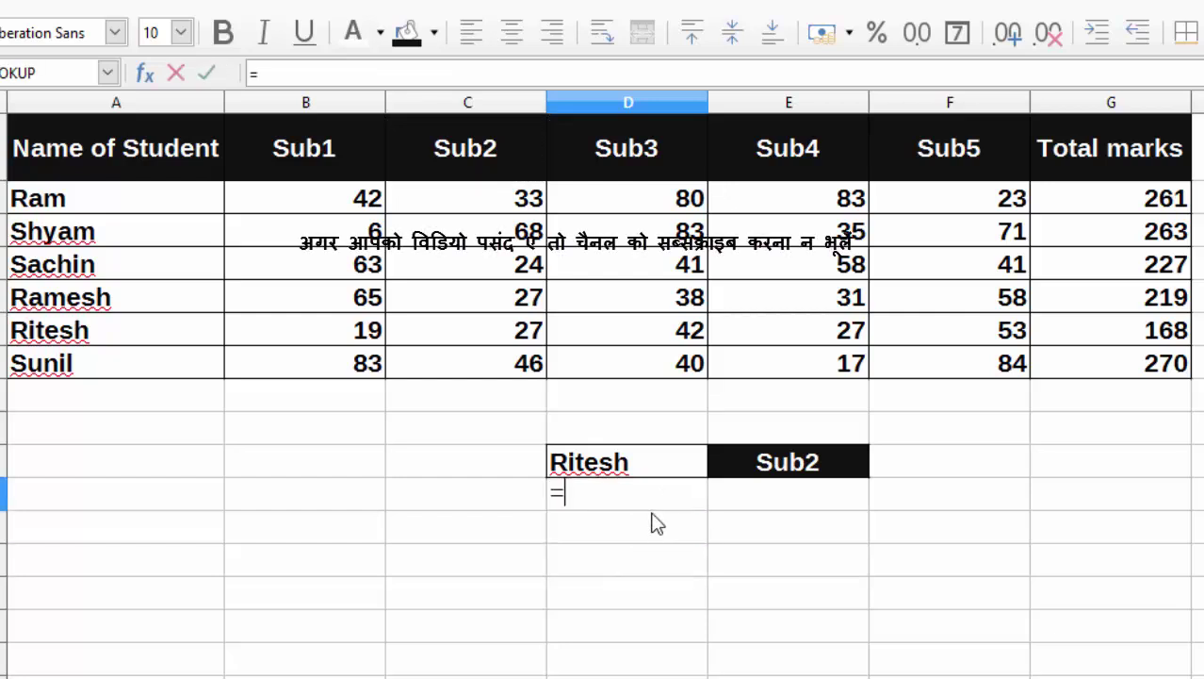
{"action": "type", "text": "vloo"}
{"action": "type", "text": "k"}
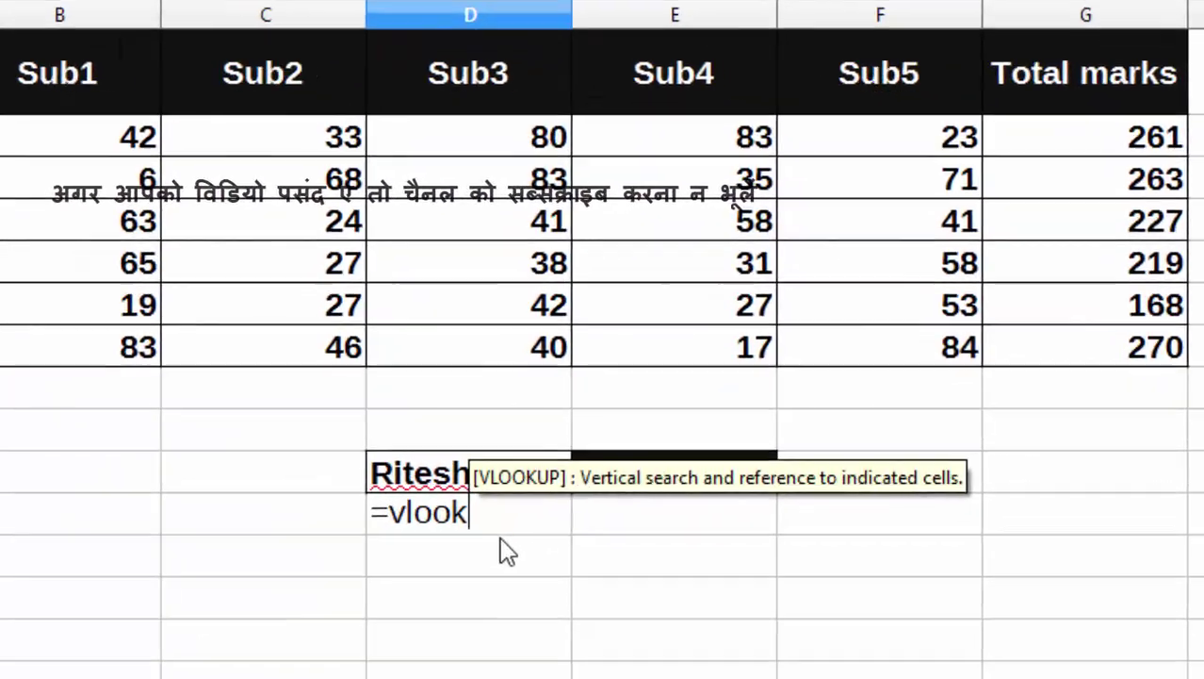
{"action": "type", "text": "up"}
{"action": "key", "text": "BackSpace"}
{"action": "type", "text": "("}
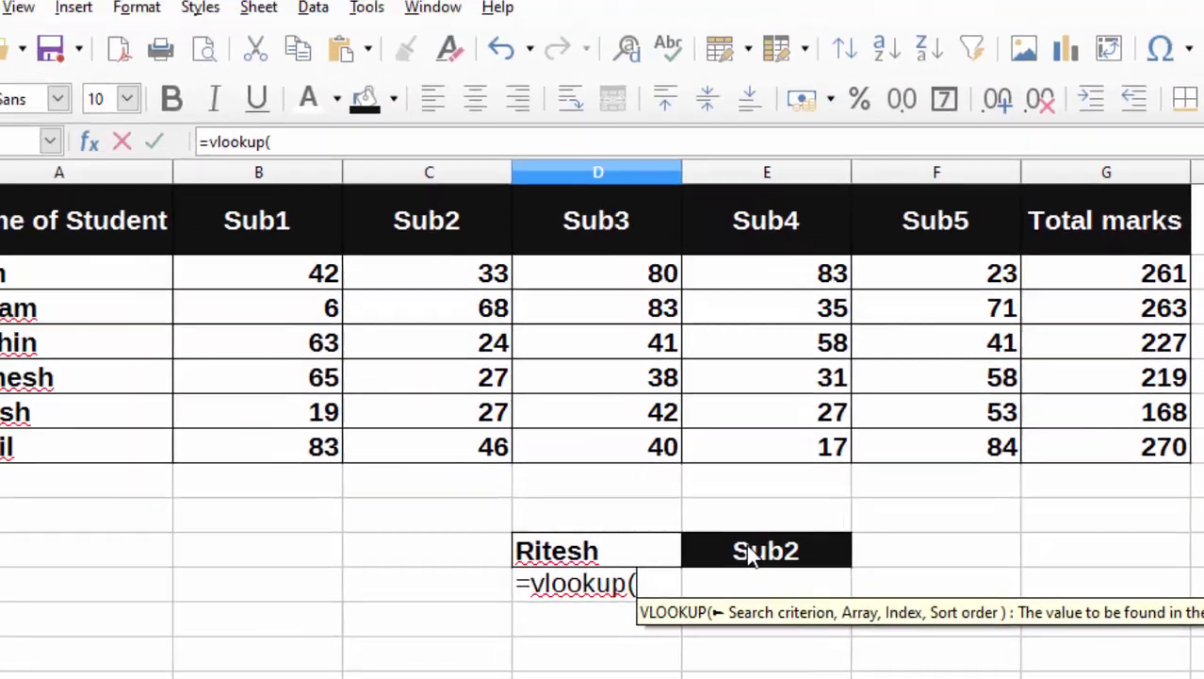
{"action": "left_click", "coordinate": [750, 554]}
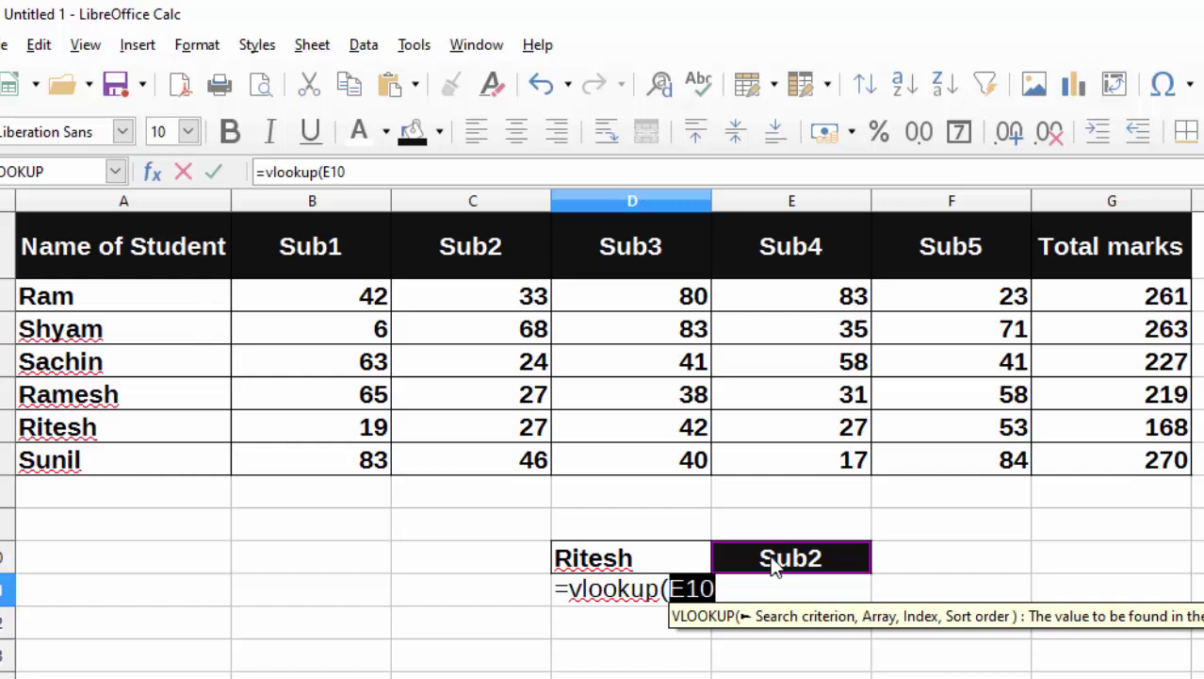
{"action": "key", "text": "BackSpace"}
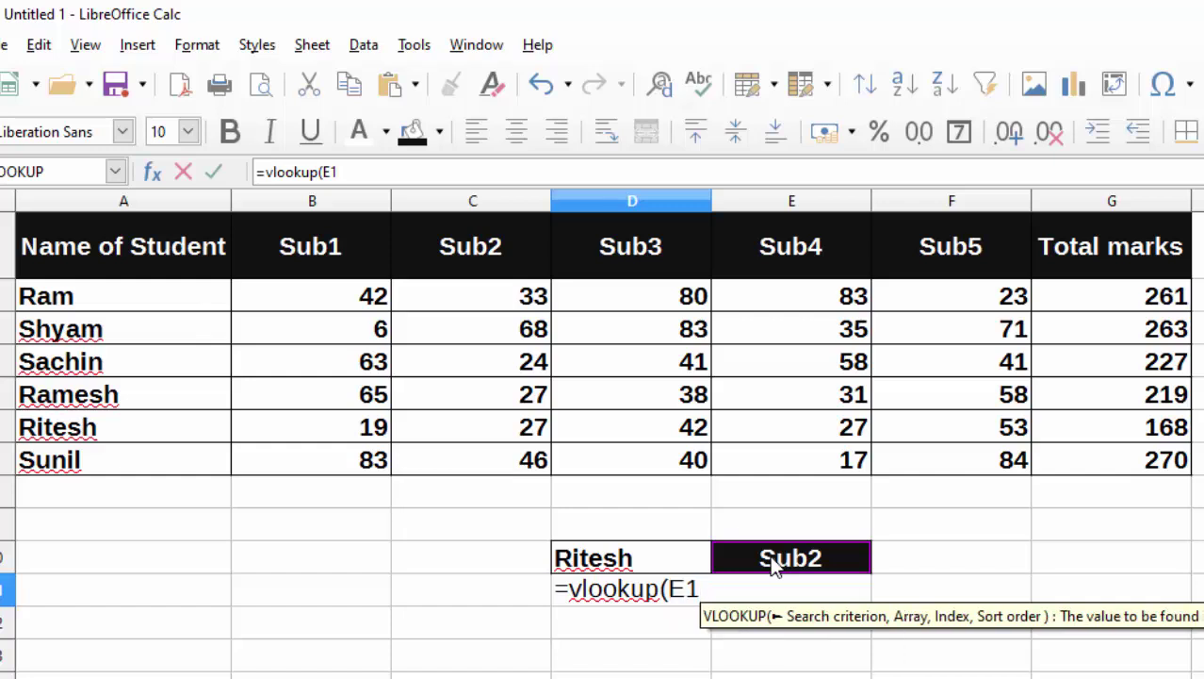
{"action": "key", "text": "BackSpace"}
{"action": "key", "text": "BackSpace"}
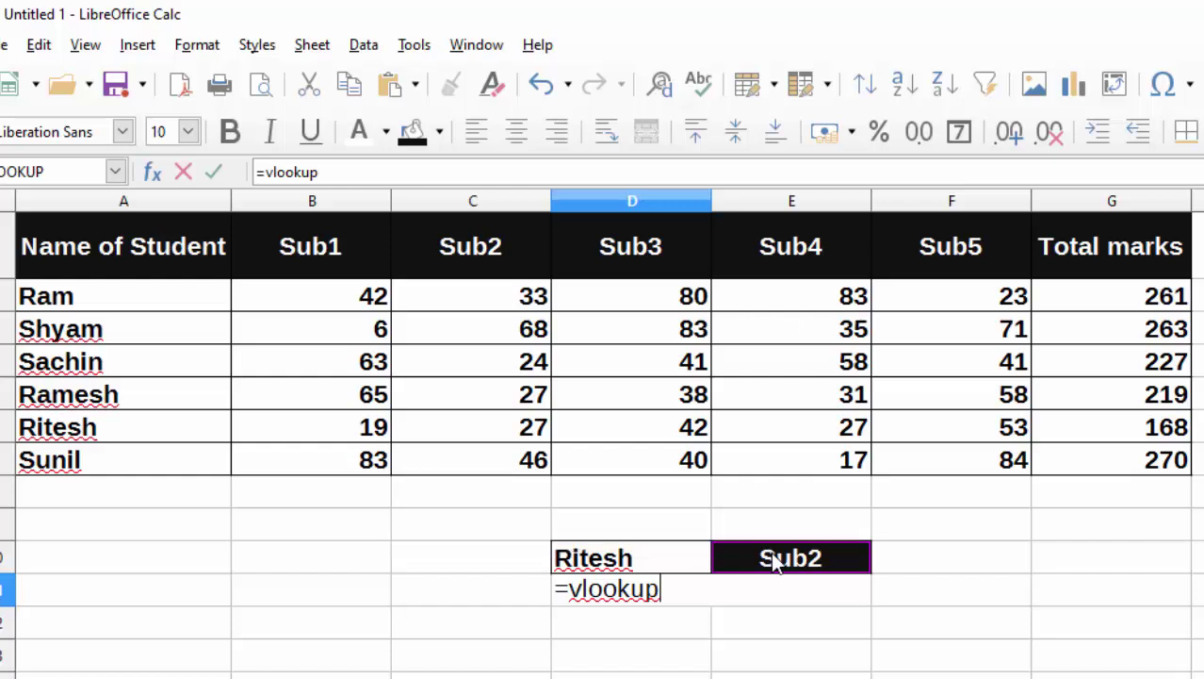
{"action": "key", "text": "BackSpace"}
{"action": "key", "text": "BackSpace"}
{"action": "key", "text": "BackSpace"}
{"action": "key", "text": "BackSpace"}
{"action": "key", "text": "BackSpace"}
{"action": "key", "text": "BackSpace"}
{"action": "key", "text": "BackSpace"}
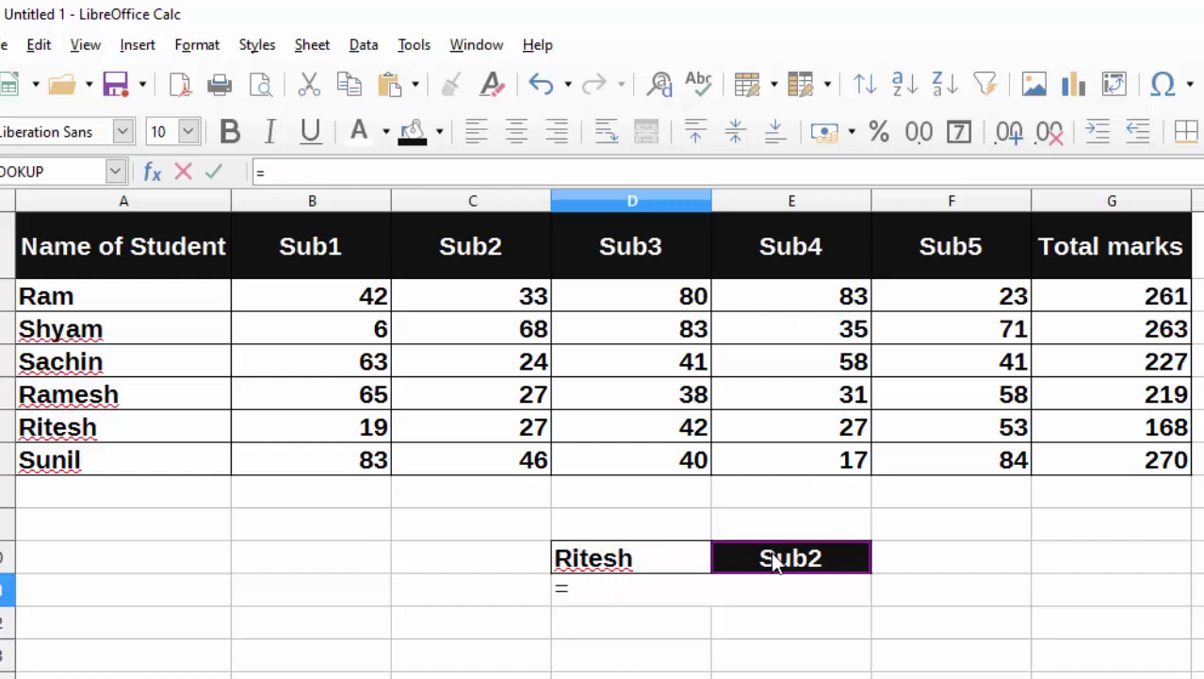
- Enter =hlookup(E10,$A$1:$G$7,6,0) in D11, returning Ritesh's Sub2 mark 27
{"action": "type", "text": "hlook"}
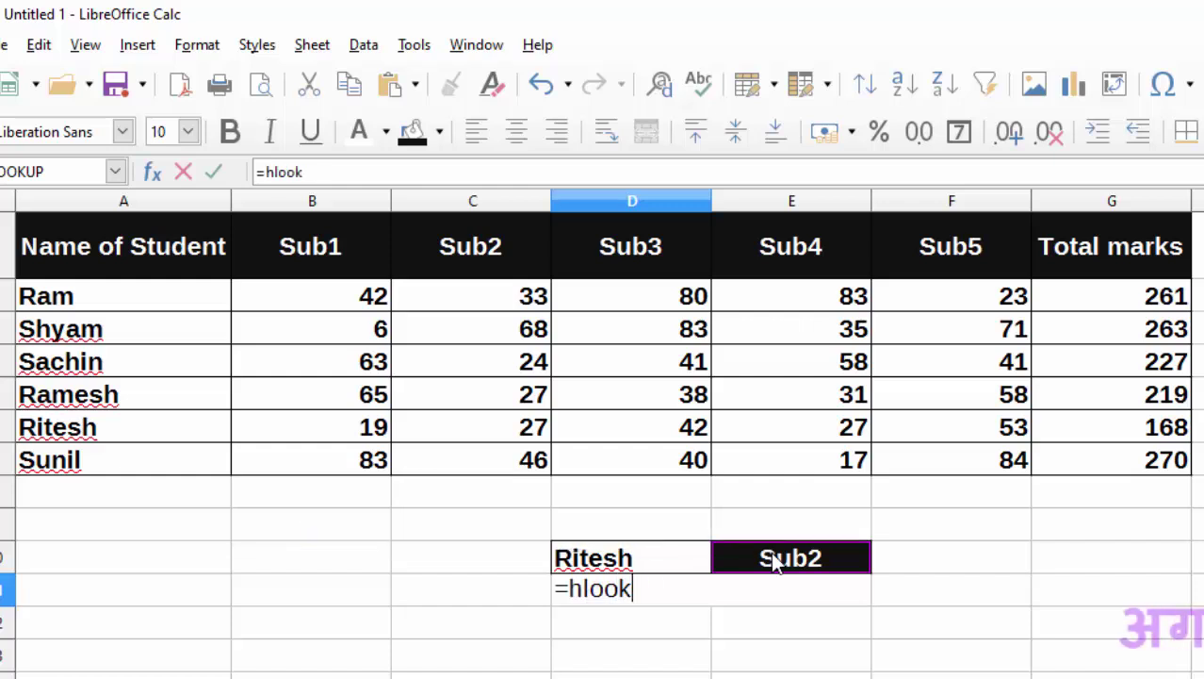
{"action": "type", "text": "up("}
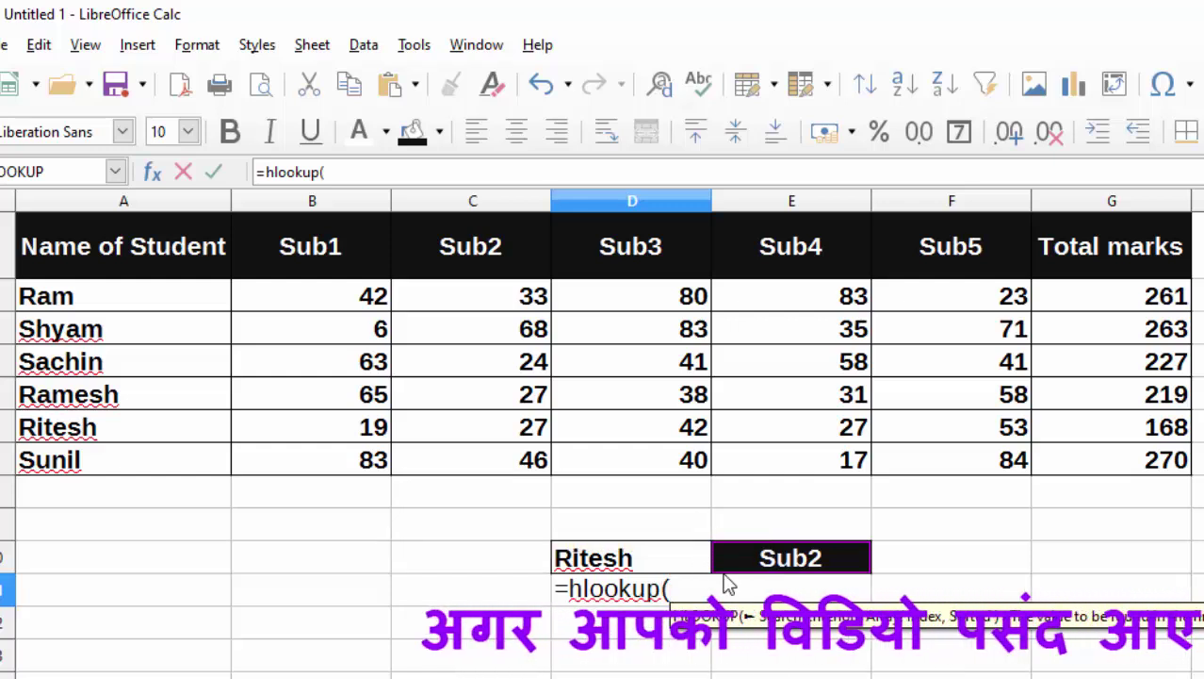
{"action": "left_click", "coordinate": [771, 557]}
{"action": "type", "text": ","}
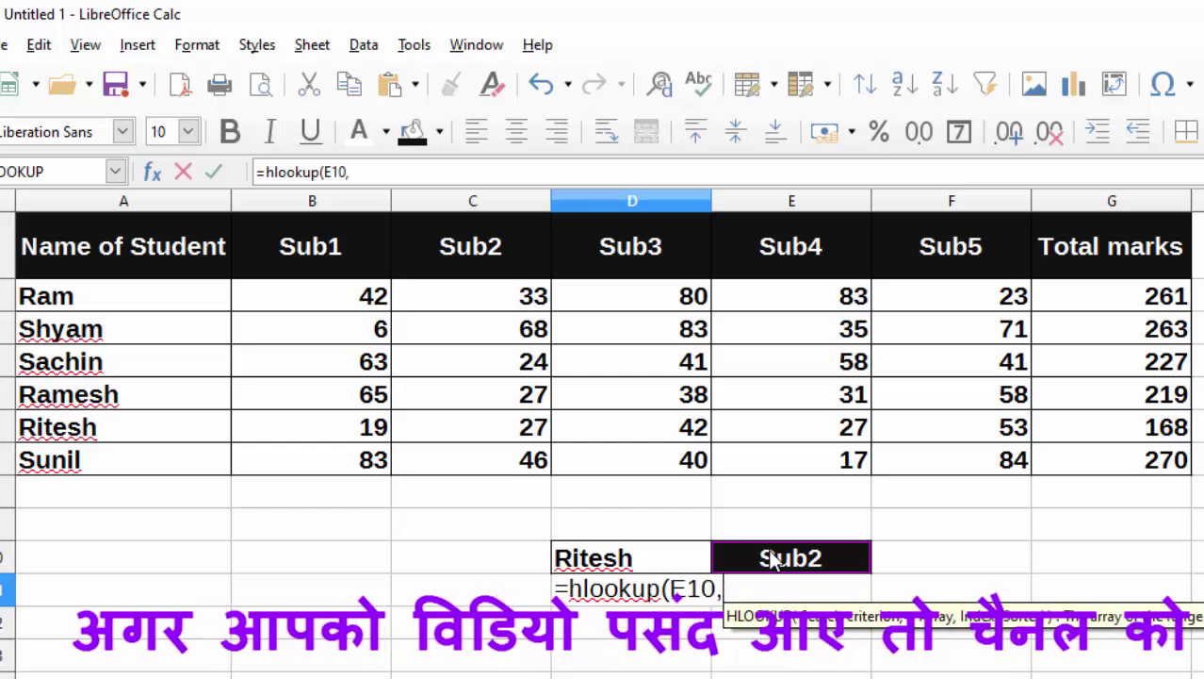
{"action": "left_click", "coordinate": [165, 270]}
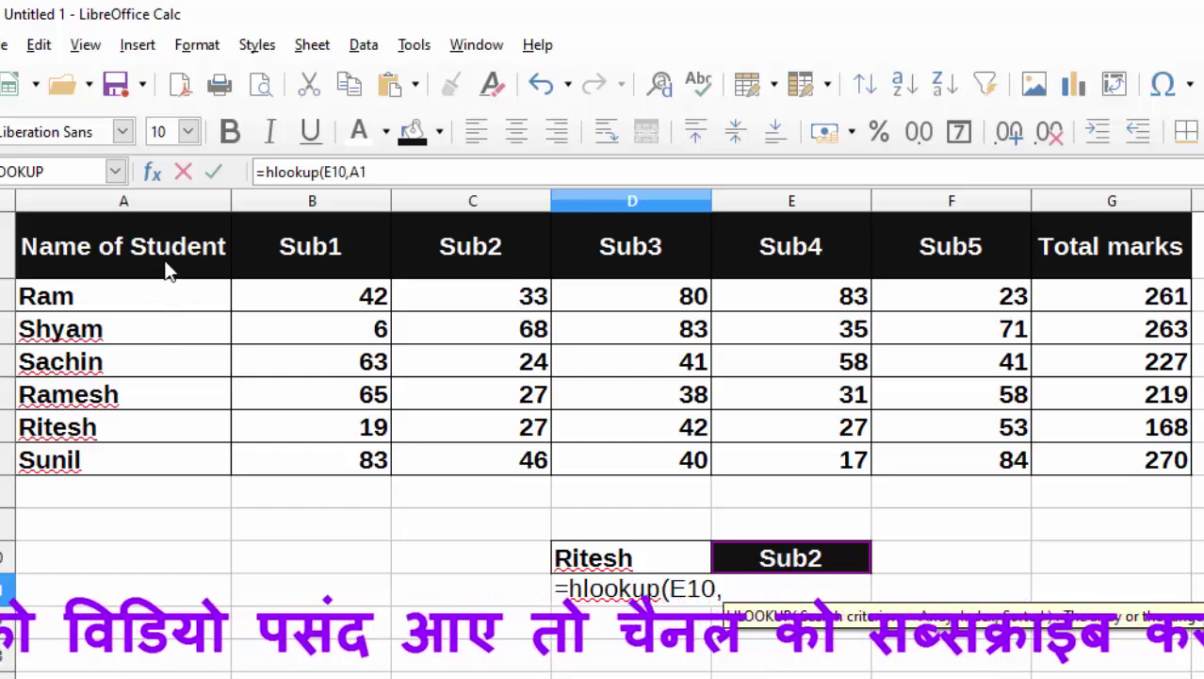
{"action": "left_click_drag", "start_coordinate": [165, 270], "coordinate": [1103, 457]}
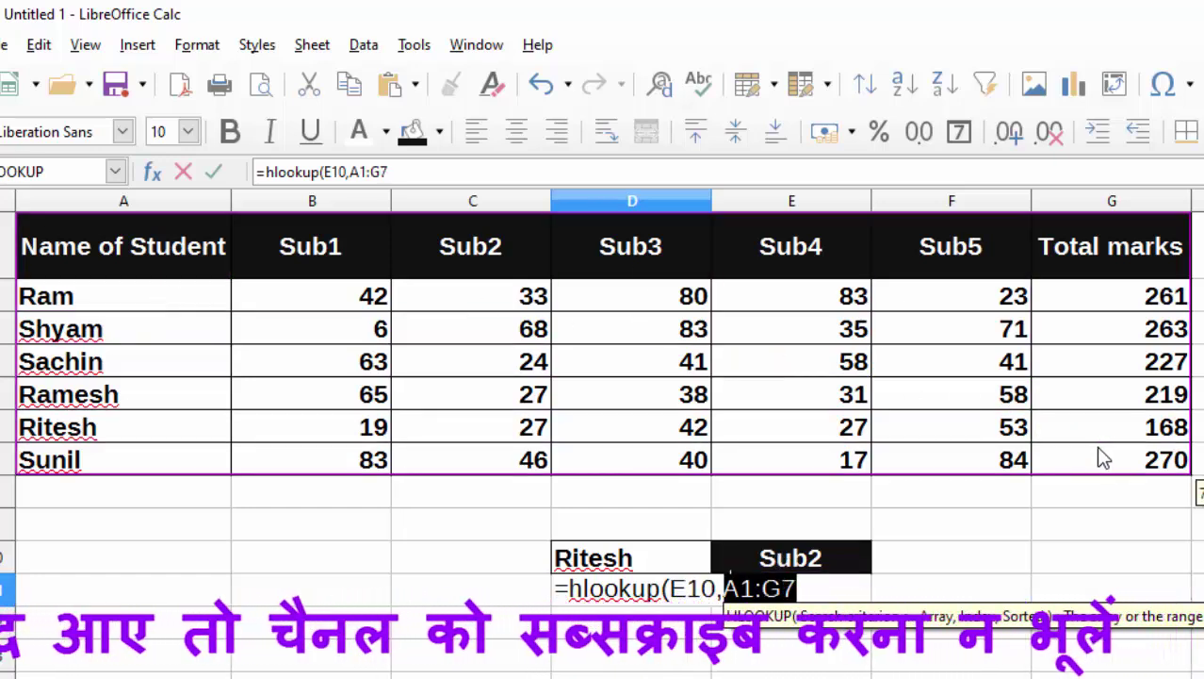
{"action": "key", "text": "shift+F4"}
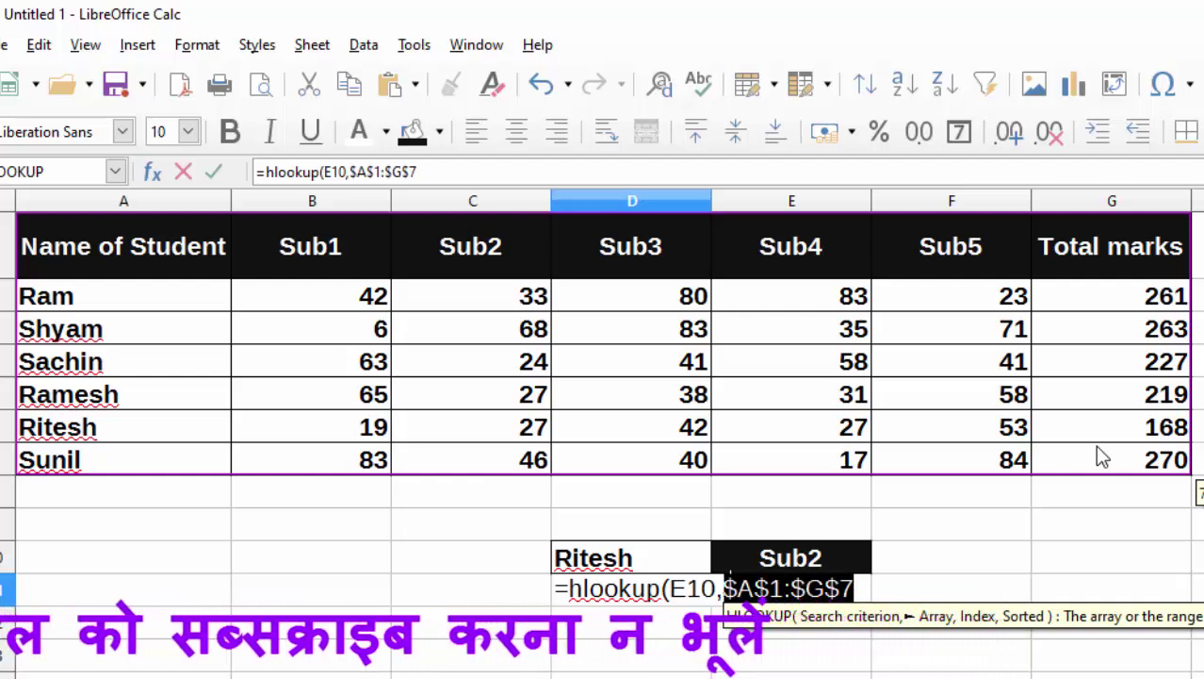
{"action": "type", "text": ","}
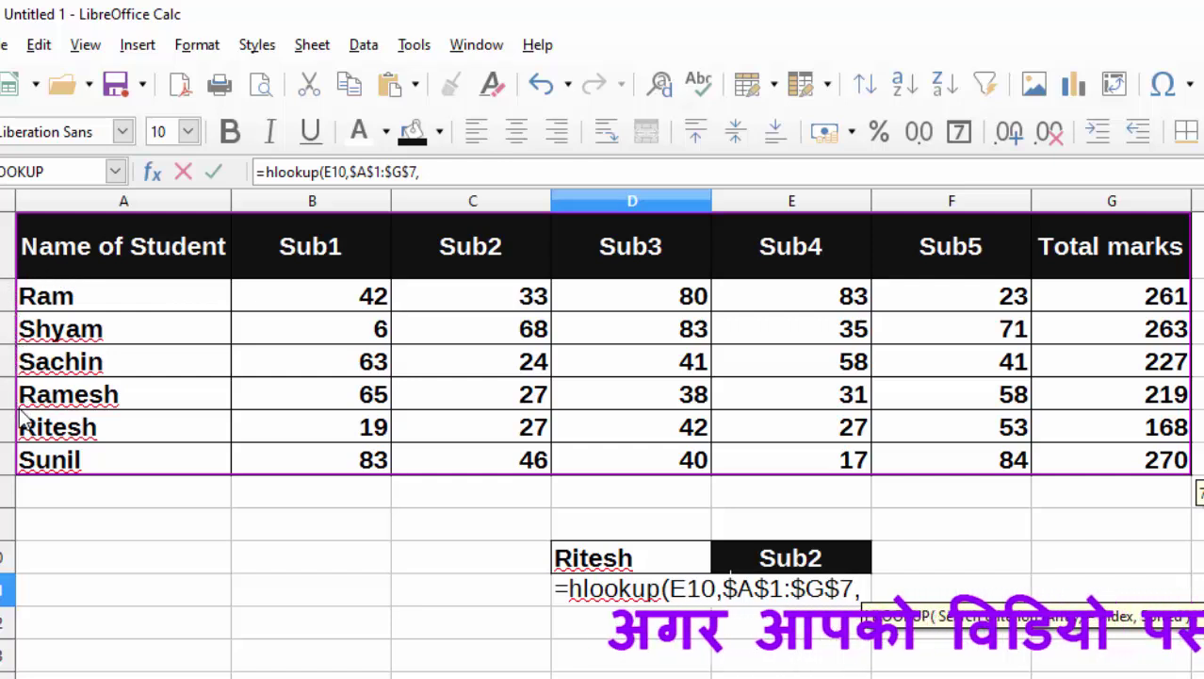
{"action": "type", "text": "6"}
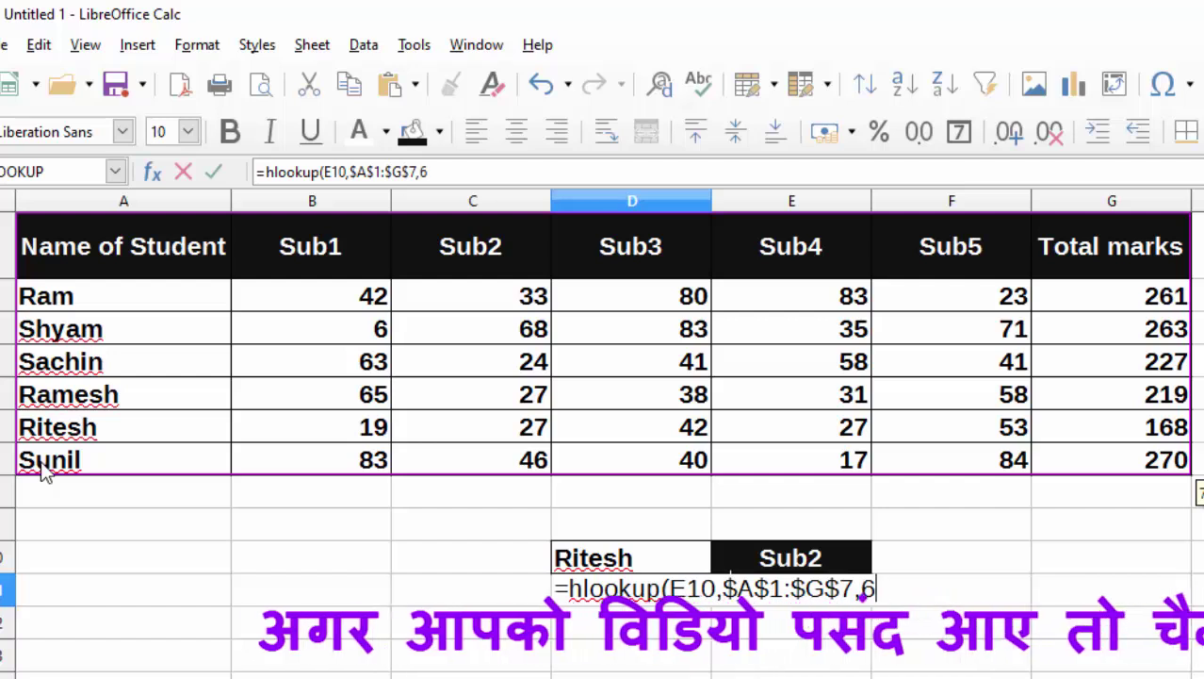
{"action": "type", "text": ",0)"}
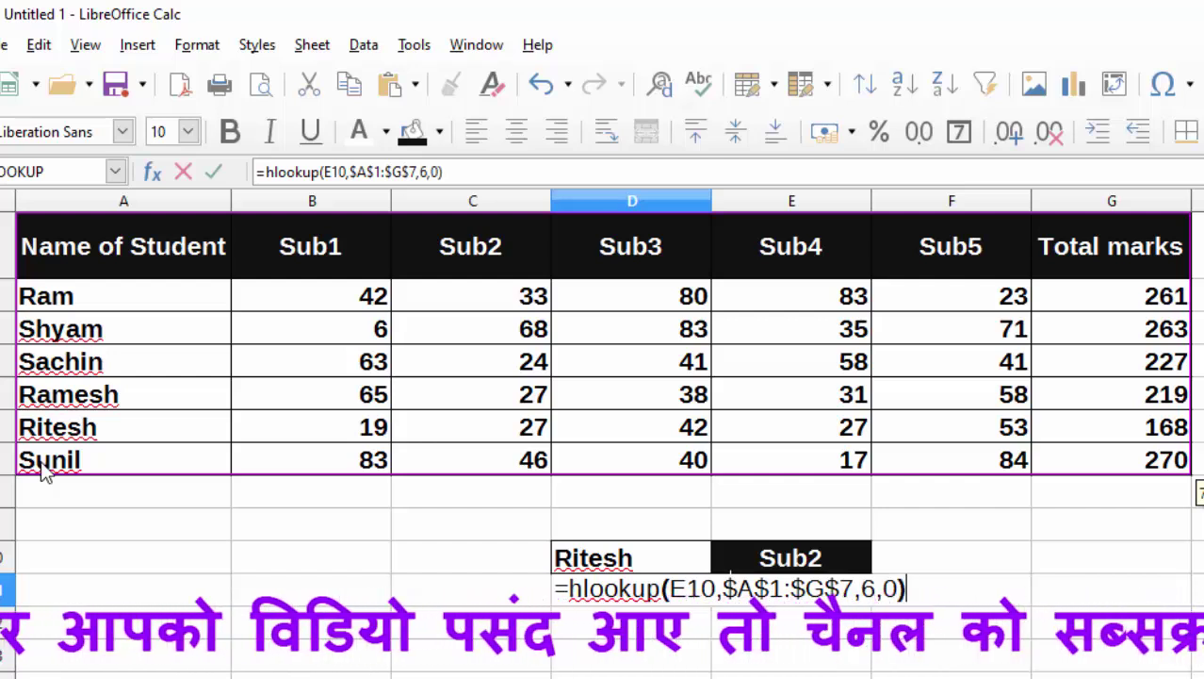
{"action": "key", "text": "Return"}
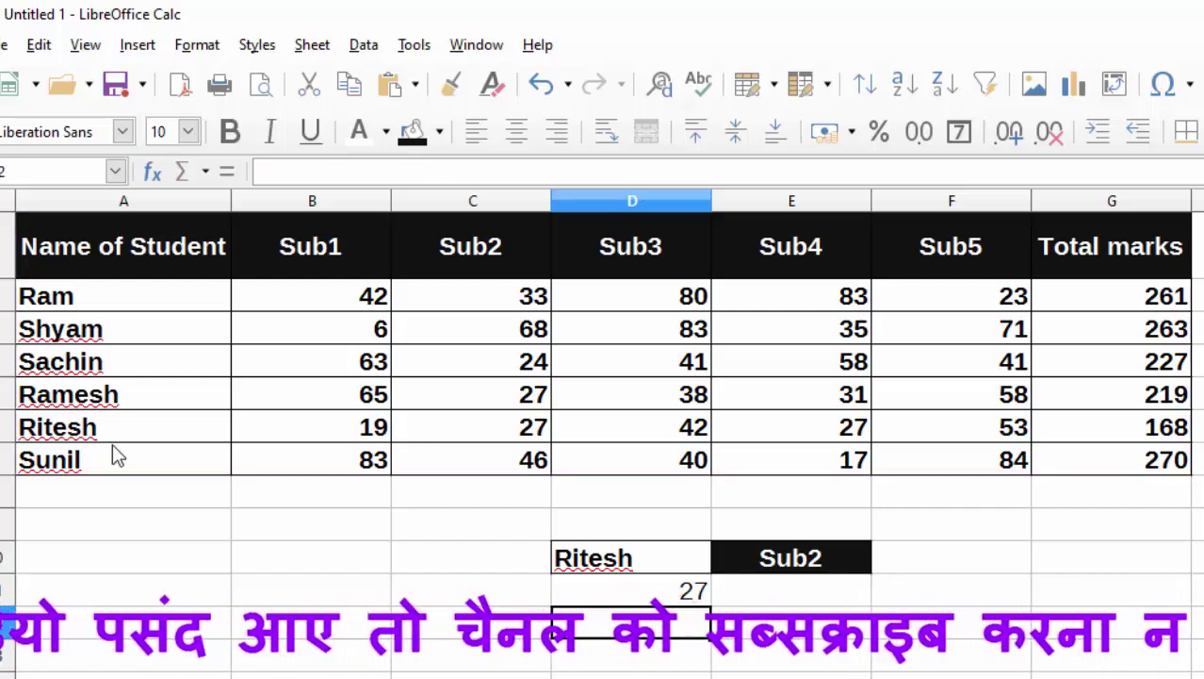
- Type Sub3 into E10 so the HLOOKUP in D11 returns 42
{"action": "left_click", "coordinate": [633, 598]}
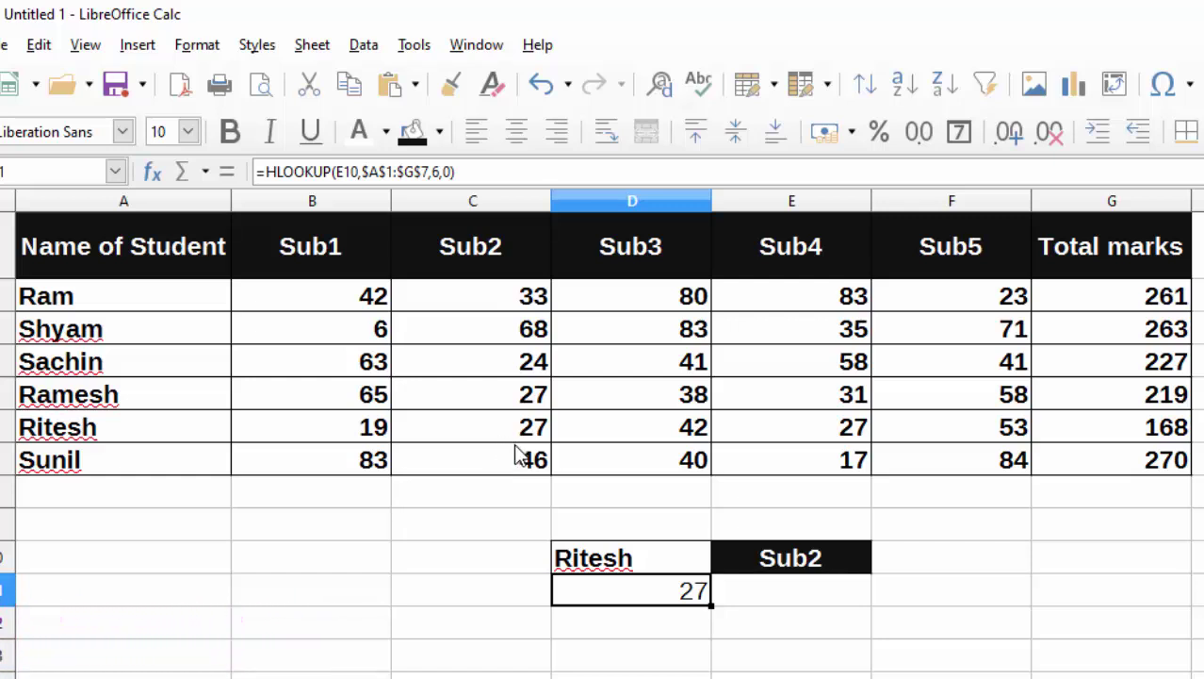
{"action": "left_click", "coordinate": [805, 564]}
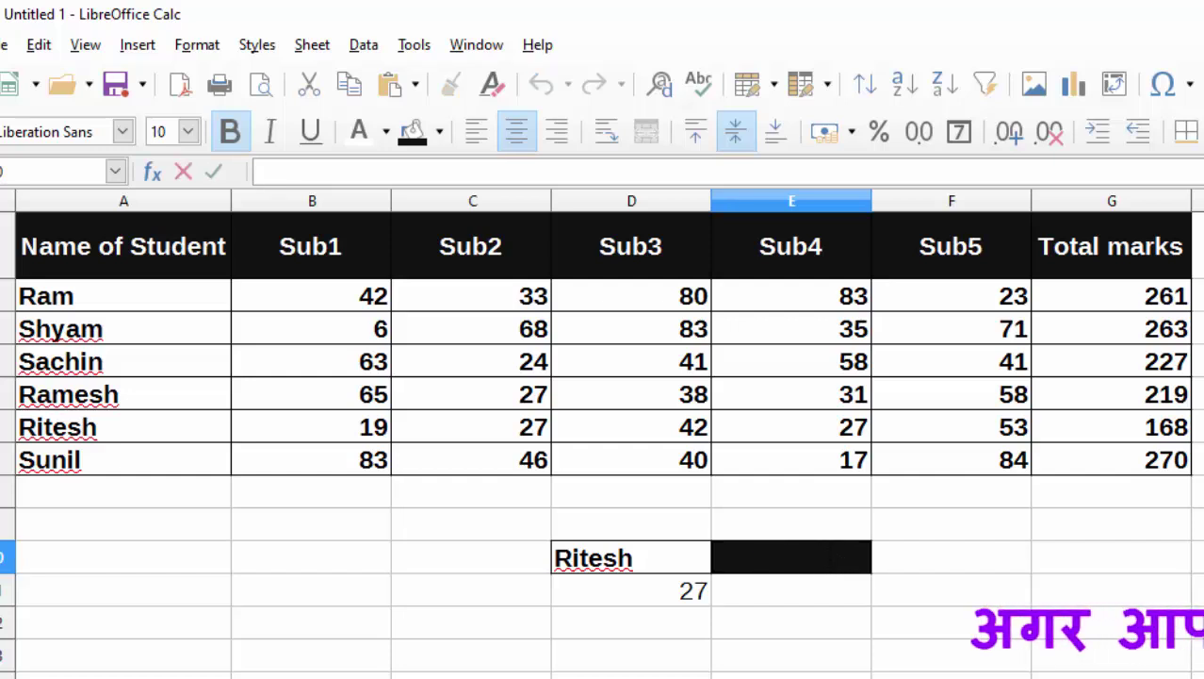
{"action": "type", "text": "Sub"}
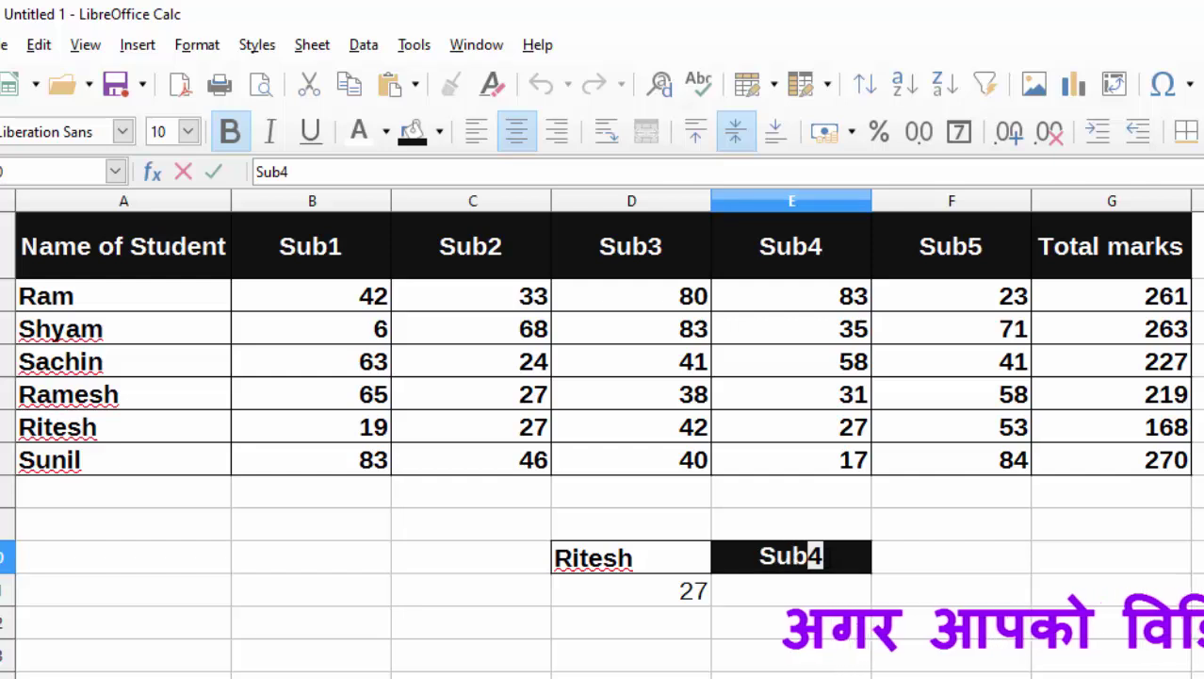
{"action": "type", "text": "3"}
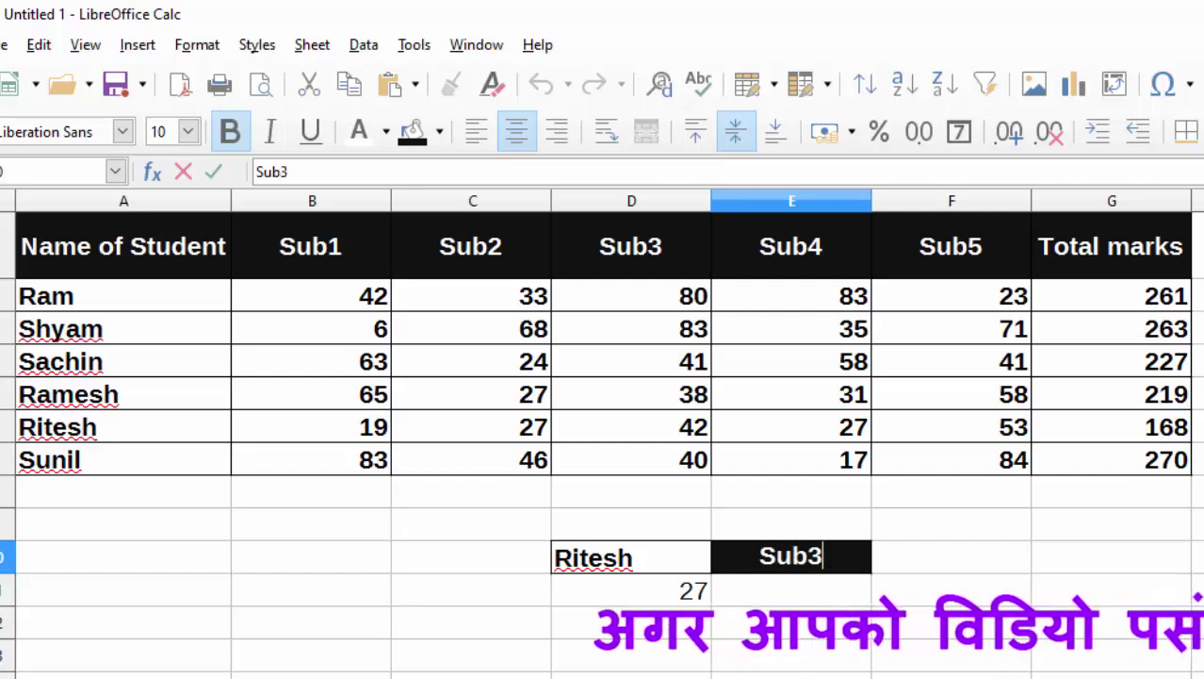
{"action": "key", "text": "Return"}
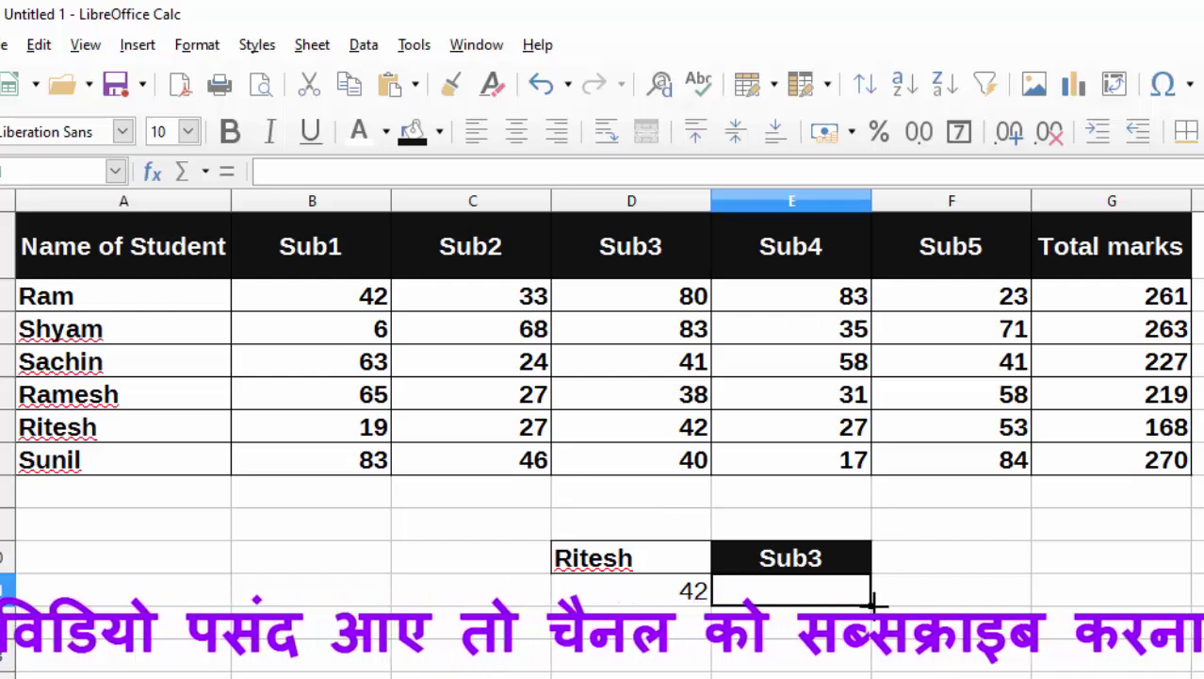
{"action": "left_click", "coordinate": [679, 592]}
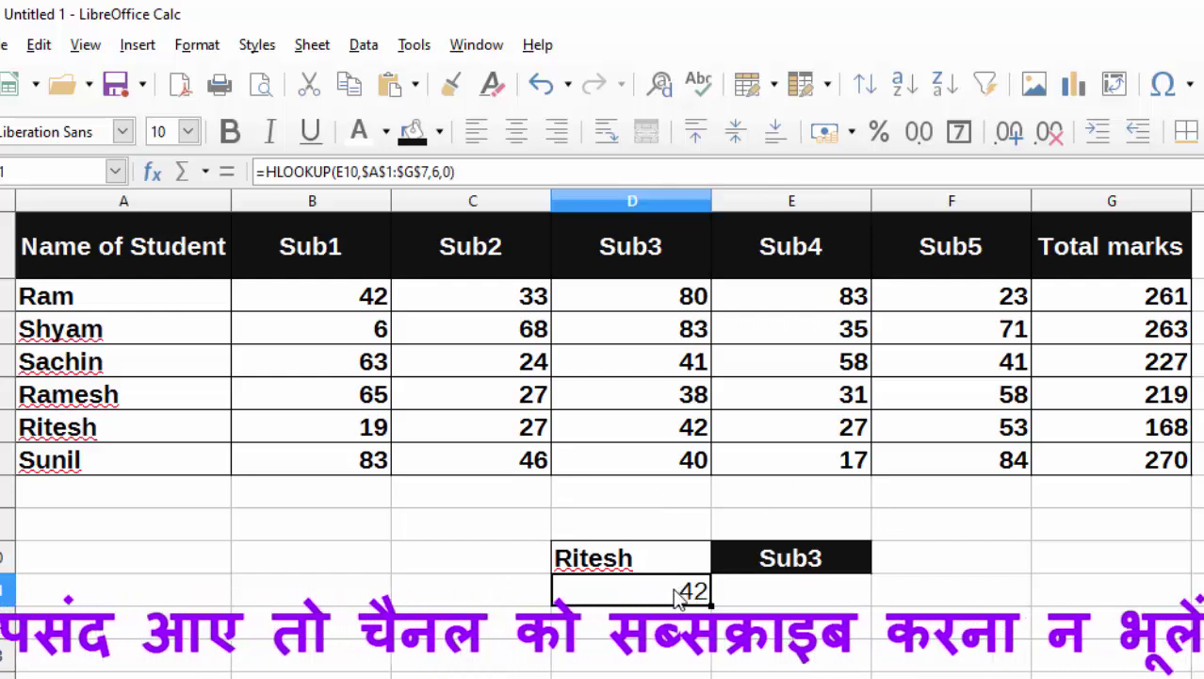
- Open D11's HLOOKUP in edit mode to outline its E10 and A1:G7 references
{"action": "double_click", "coordinate": [678, 594]}
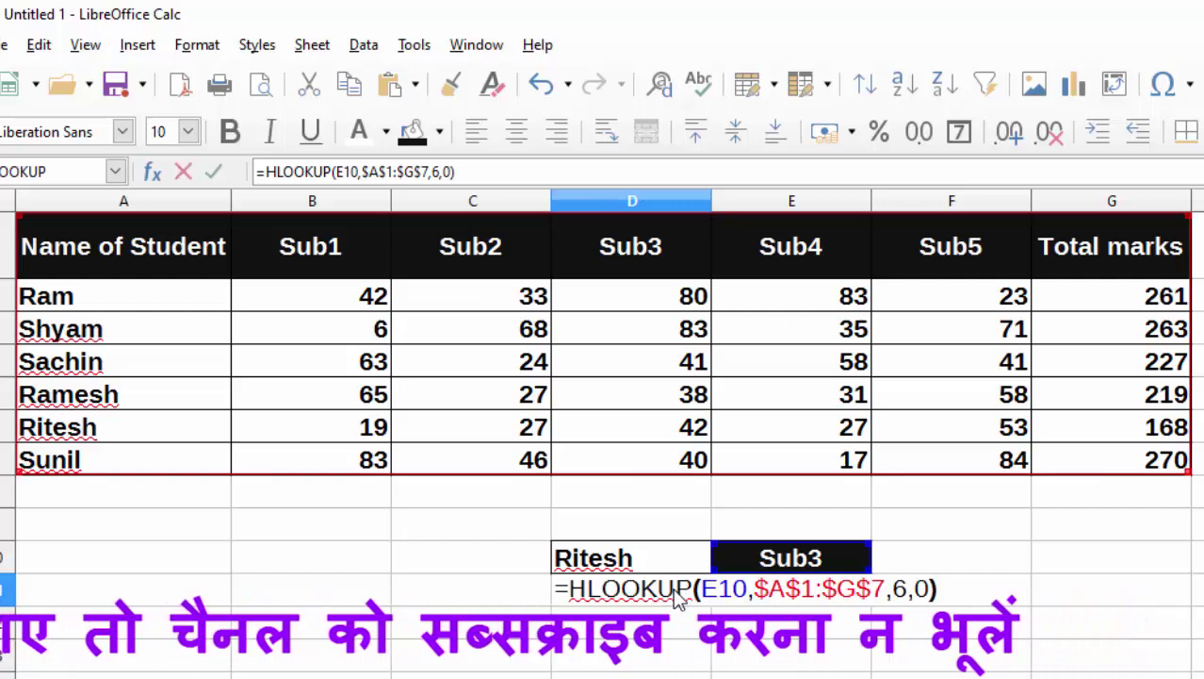